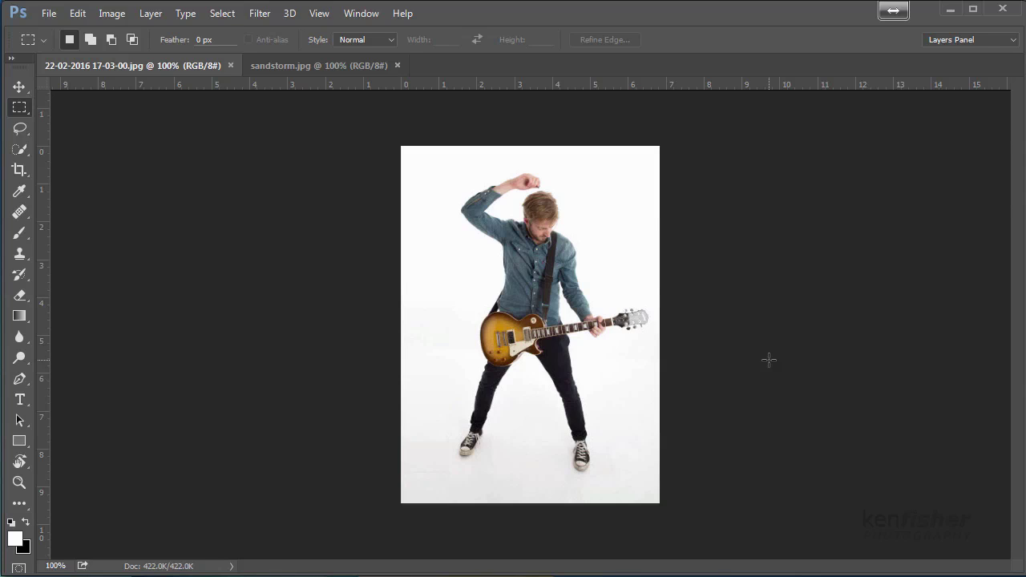
- View the finished sandstorm example of the guitarist in the andy sand.psd tab
{"action": "left_click", "coordinate": [337, 67]}
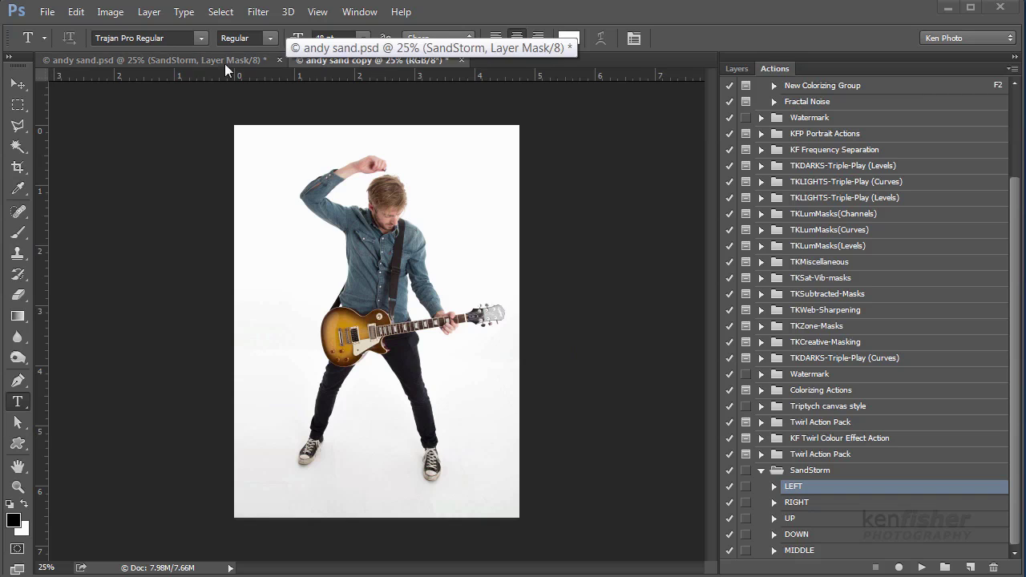
{"action": "left_click", "coordinate": [147, 60]}
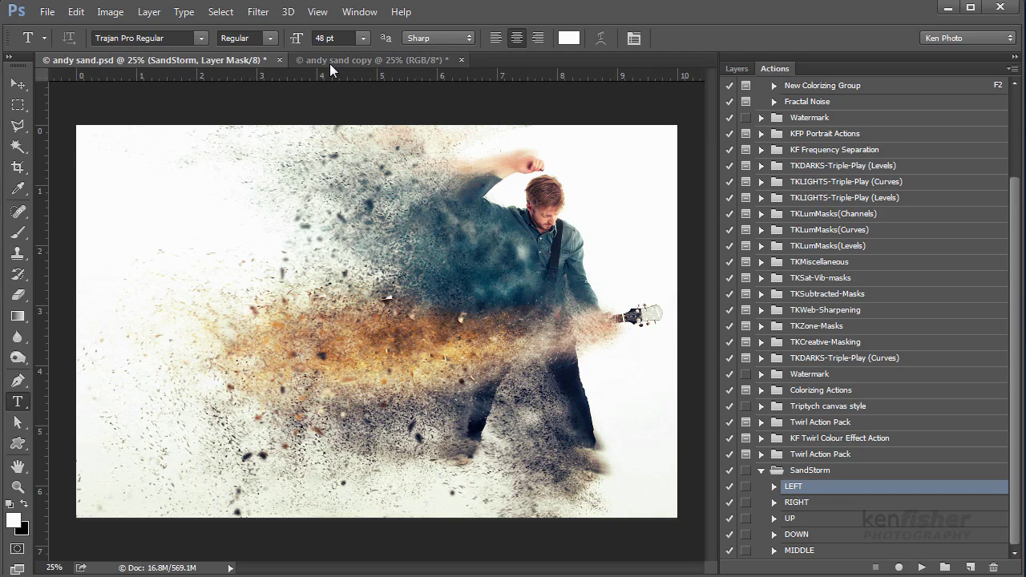
{"action": "left_click", "coordinate": [371, 61]}
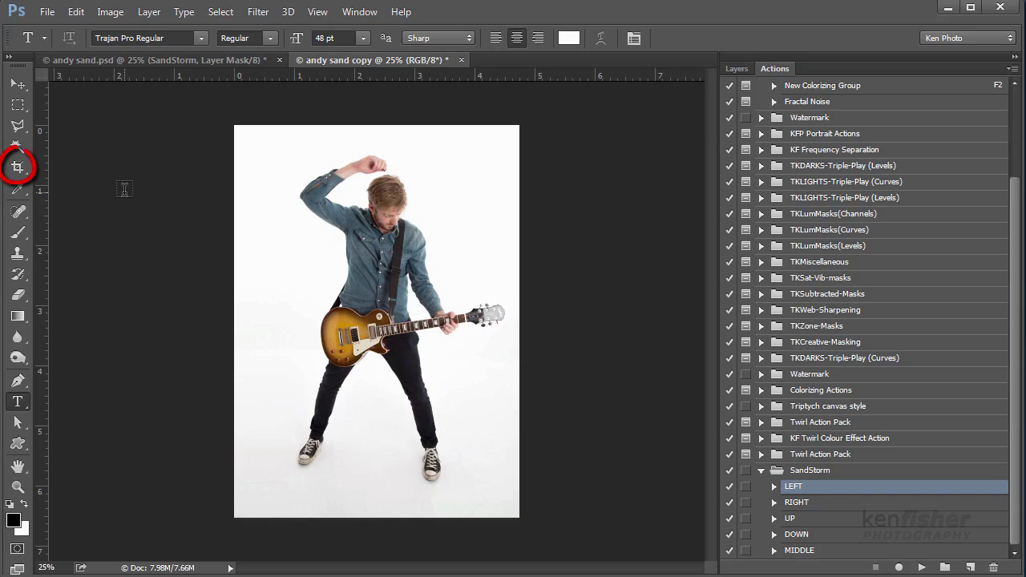
- Zoom out and crop the canvas wider on the left, adding white space beside the guitarist
{"action": "key", "text": "ctrl+minus"}
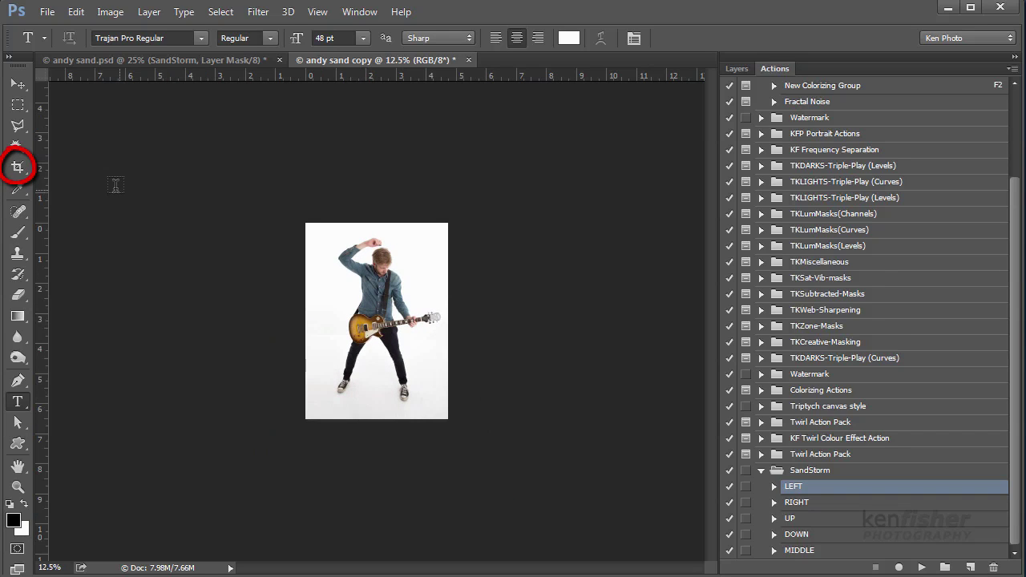
{"action": "left_click", "coordinate": [17, 168]}
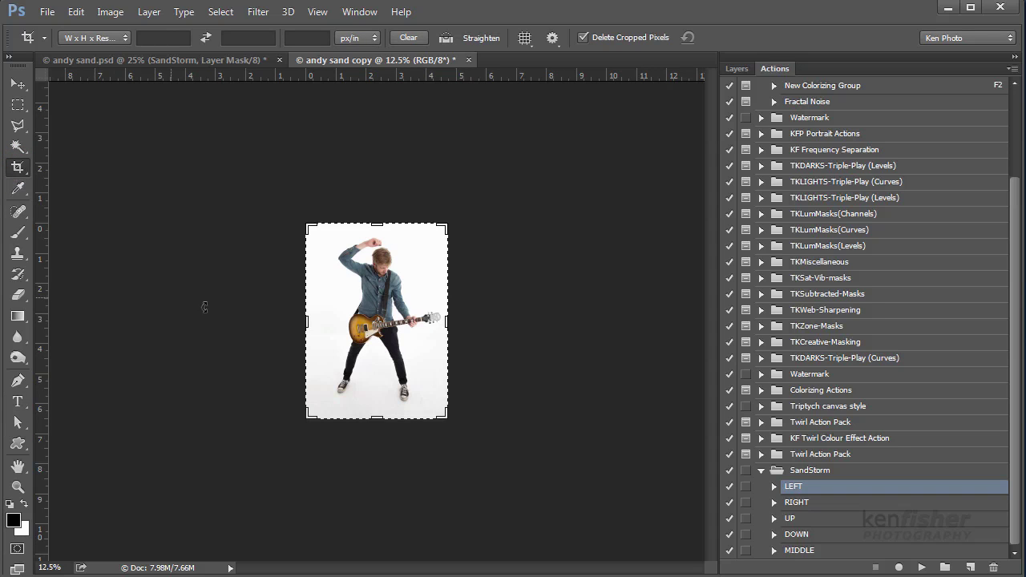
{"action": "left_click_drag", "start_coordinate": [307, 326], "coordinate": [234, 321]}
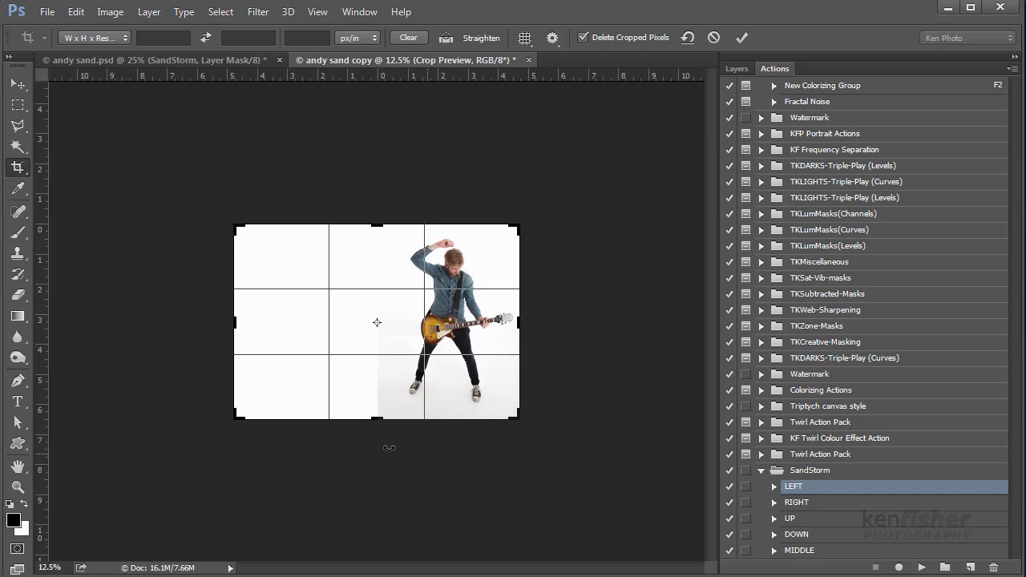
{"action": "double_click", "coordinate": [306, 333]}
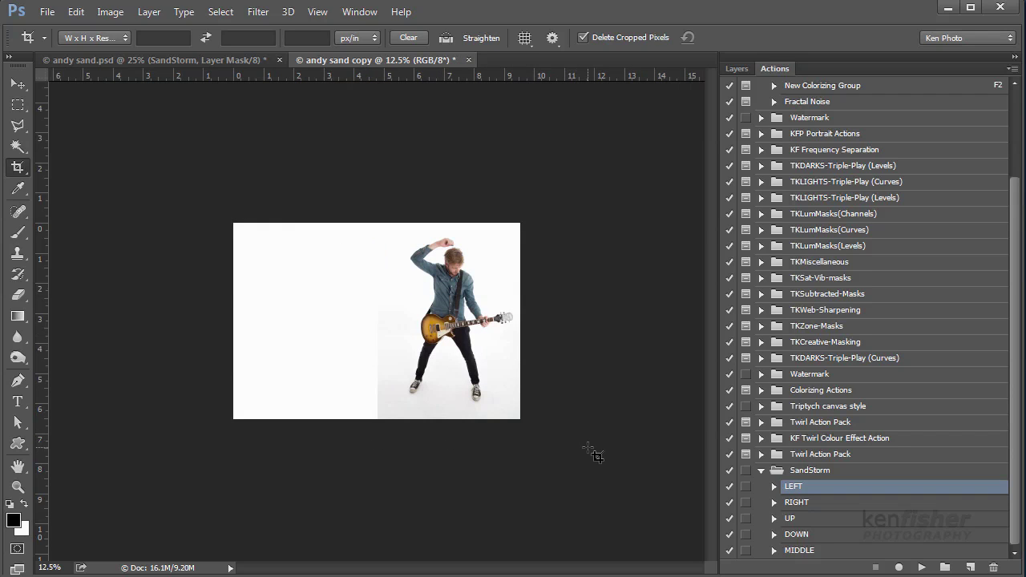
- Create a new layer above Background and rename it 'brush'
{"action": "left_click", "coordinate": [735, 68]}
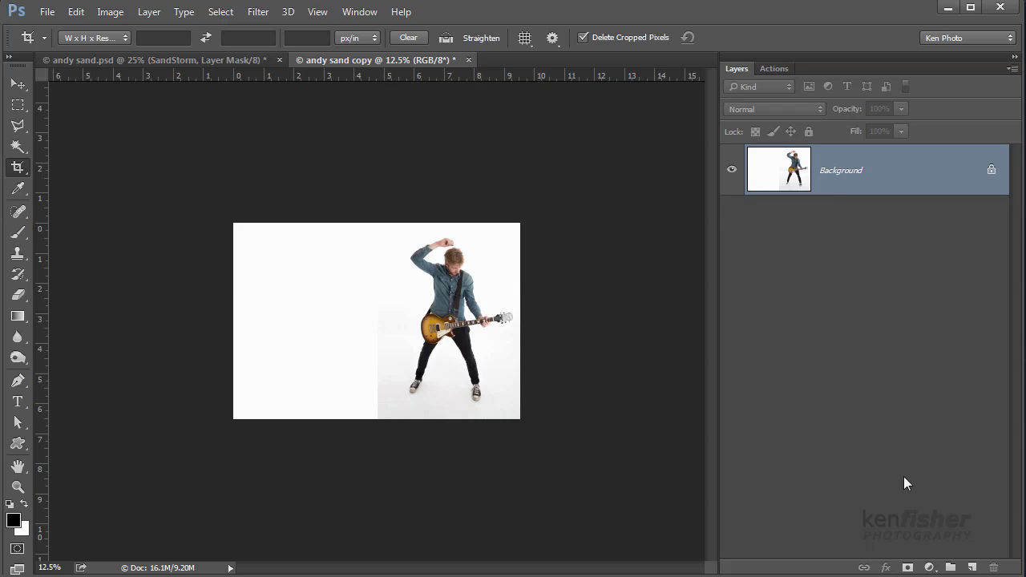
{"action": "left_click", "coordinate": [972, 567]}
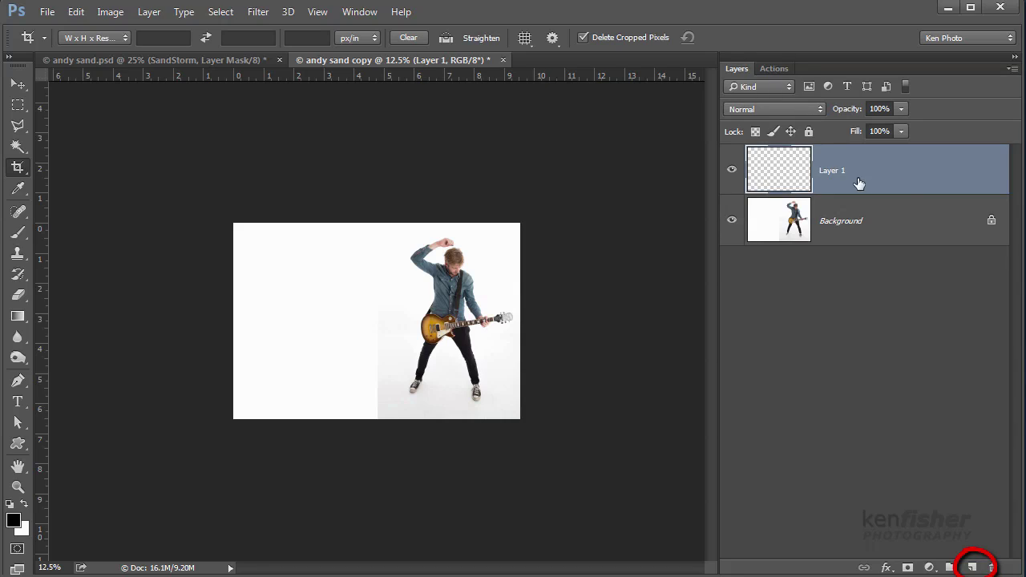
{"action": "double_click", "coordinate": [829, 172]}
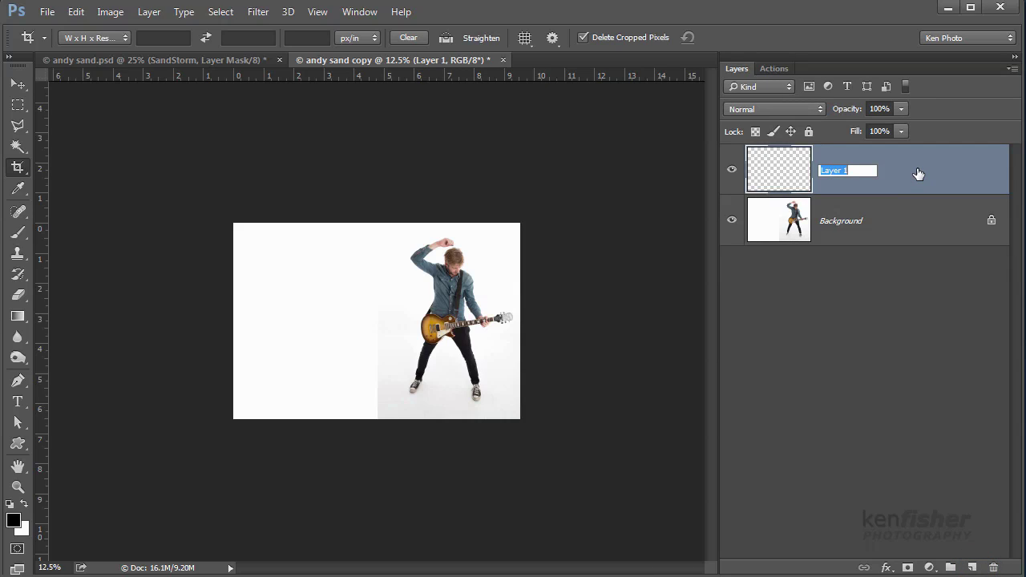
{"action": "type", "text": "brush"}
{"action": "key", "text": "Return"}
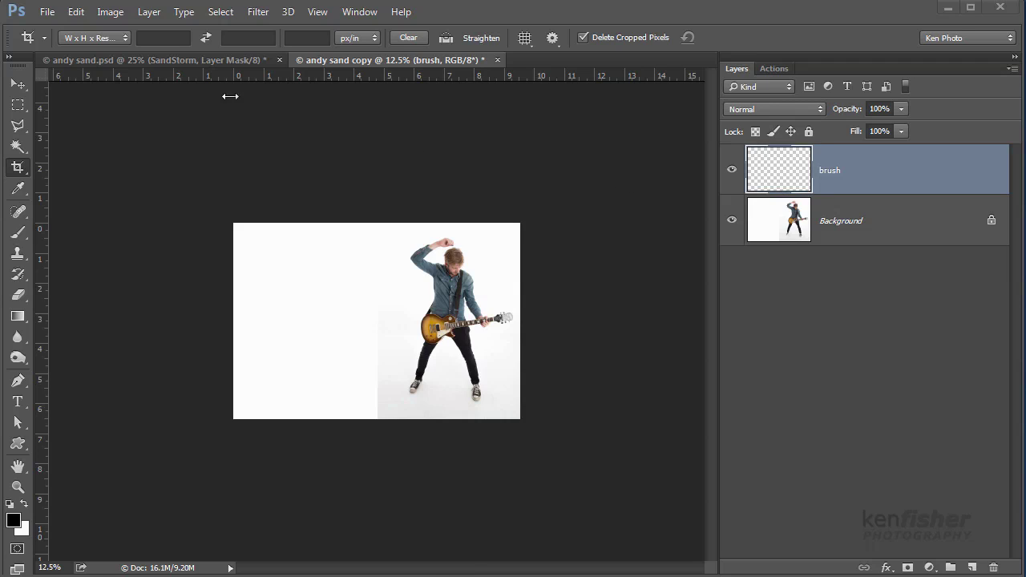
{"action": "left_click", "coordinate": [110, 13]}
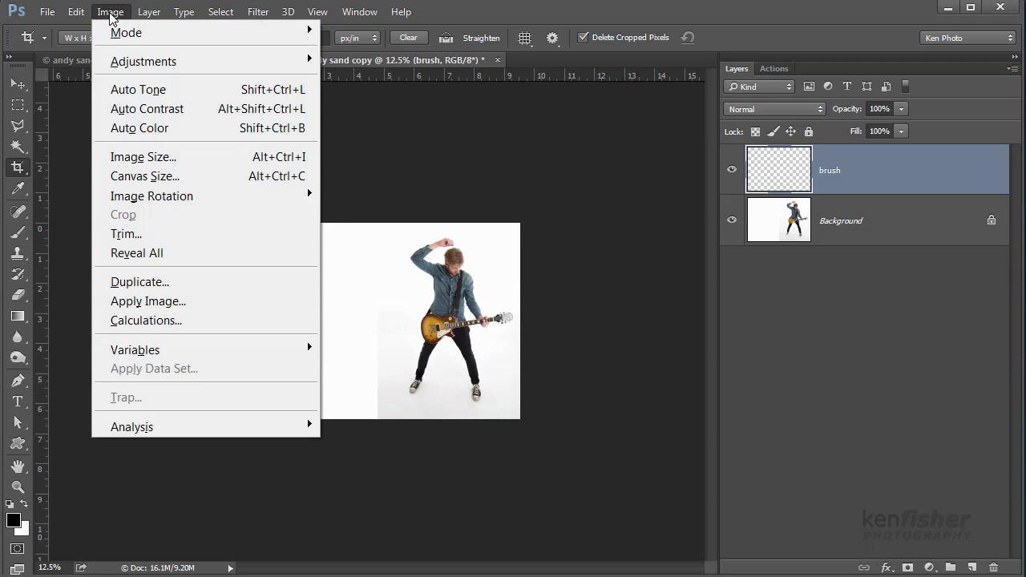
{"action": "mouse_move", "coordinate": [121, 33]}
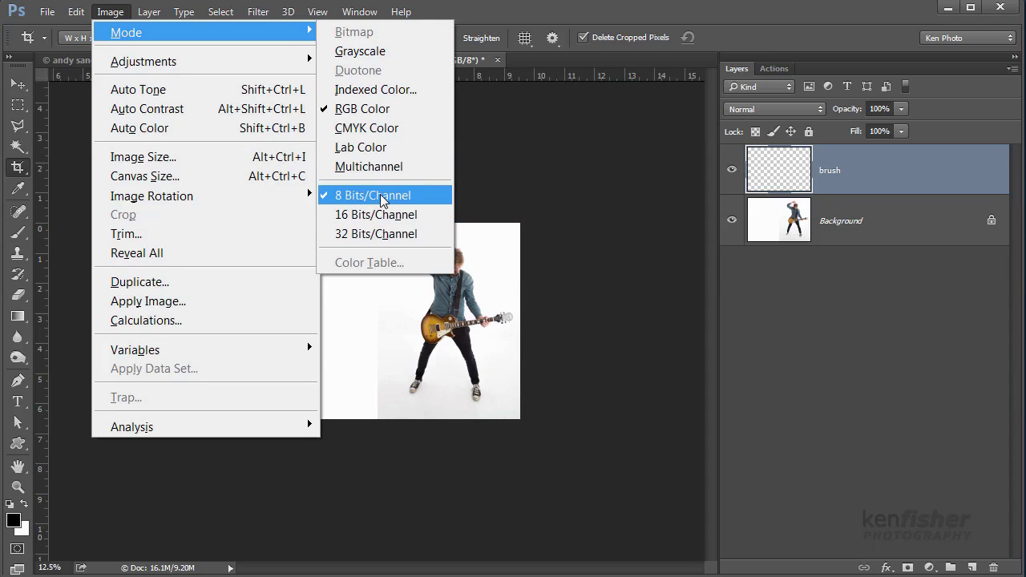
{"action": "left_click", "coordinate": [570, 148]}
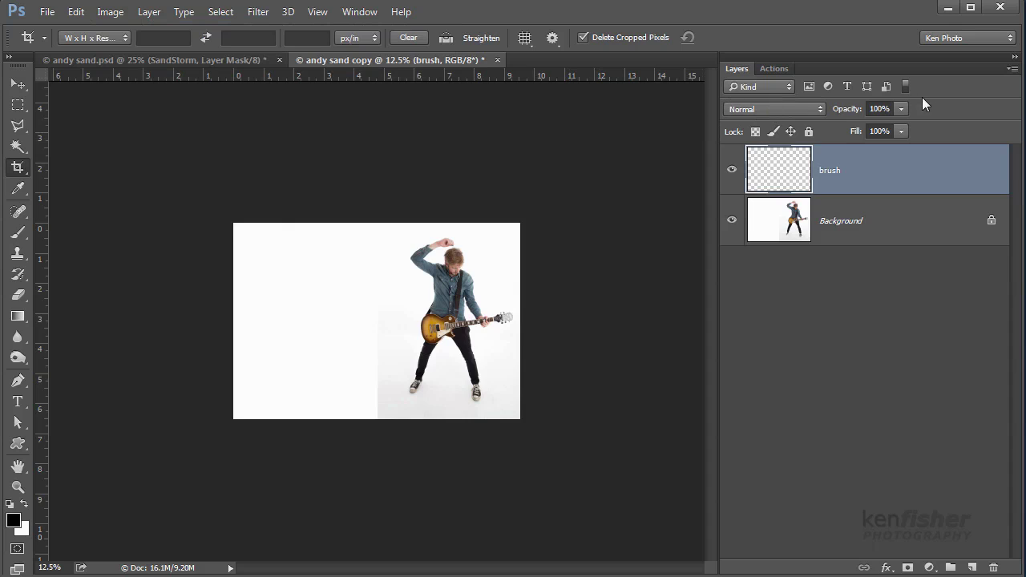
{"action": "left_click", "coordinate": [1013, 70]}
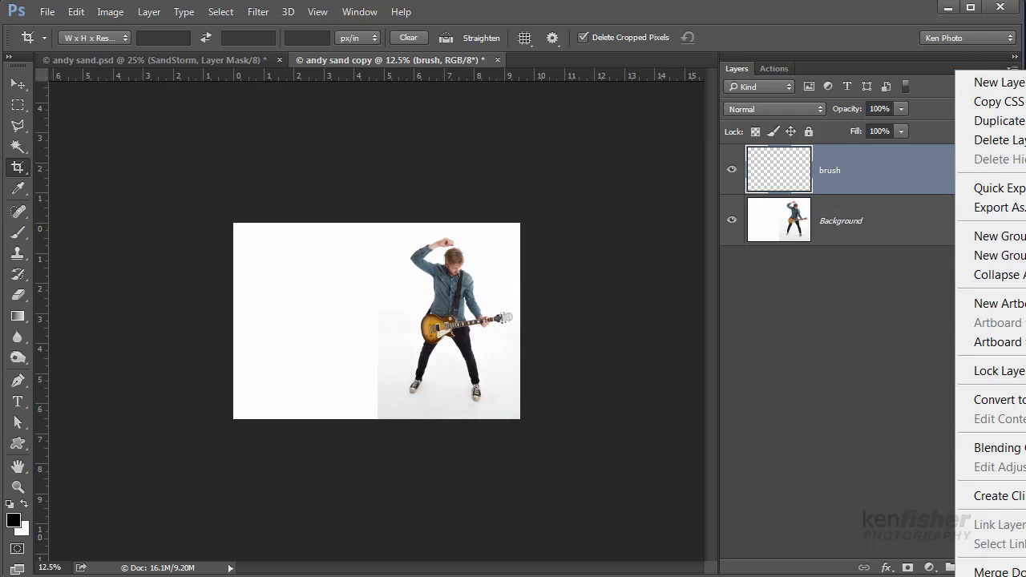
{"action": "left_click", "coordinate": [999, 574]}
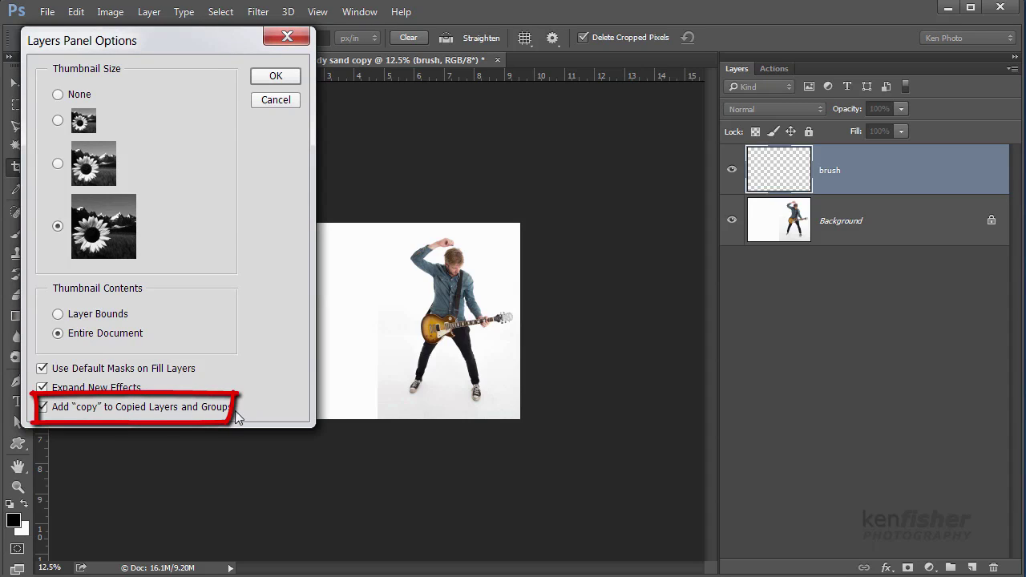
{"action": "left_click", "coordinate": [275, 77]}
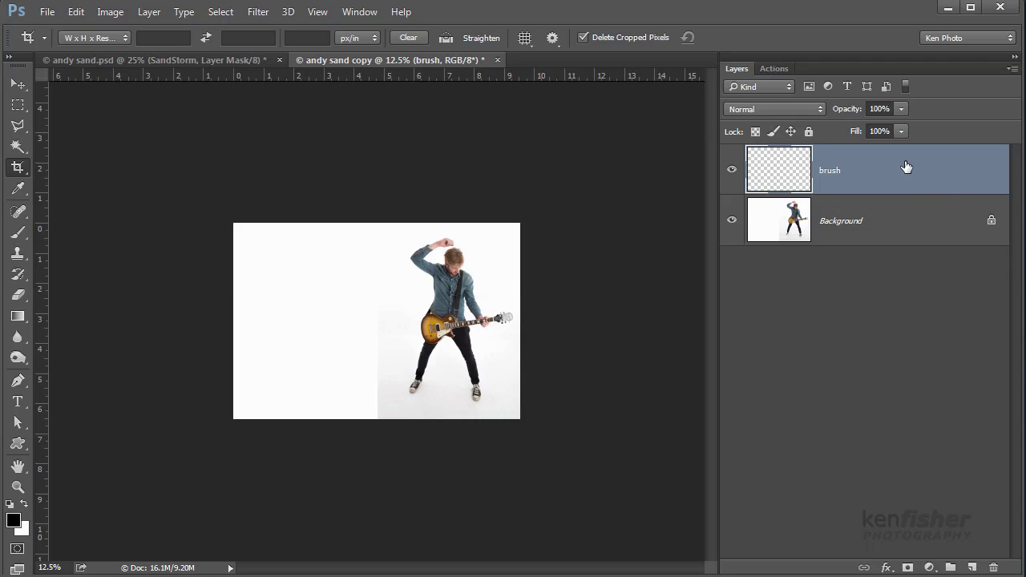
- Set the foreground colour to red, hex f60909
{"action": "key", "text": "i"}
{"action": "left_click", "coordinate": [14, 521]}
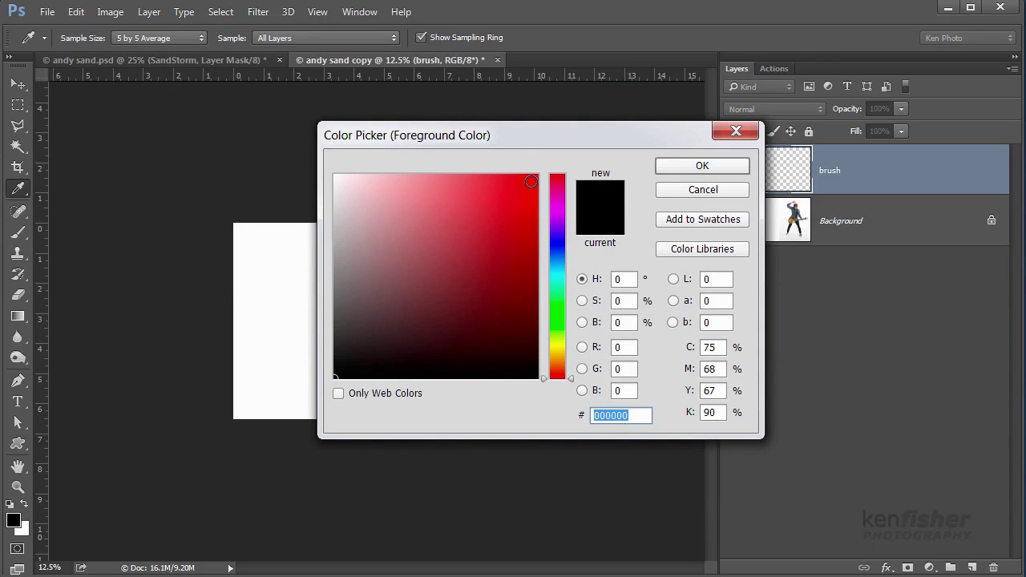
{"action": "type", "text": "f60909"}
{"action": "left_click", "coordinate": [674, 166]}
- Select the Brush tool, then zoom in and pan to centre the guitarist
{"action": "key", "text": "c"}
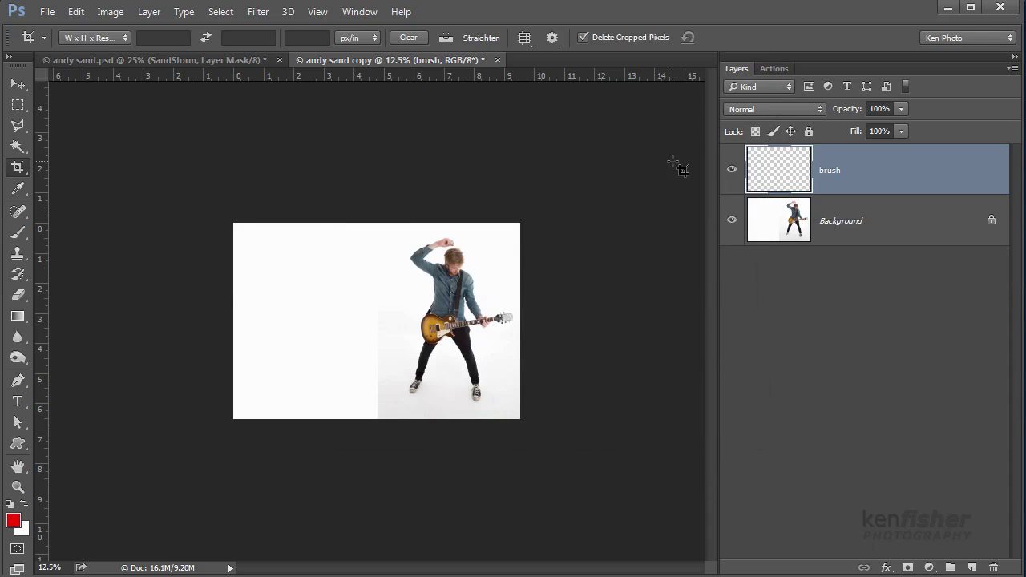
{"action": "left_click", "coordinate": [22, 234]}
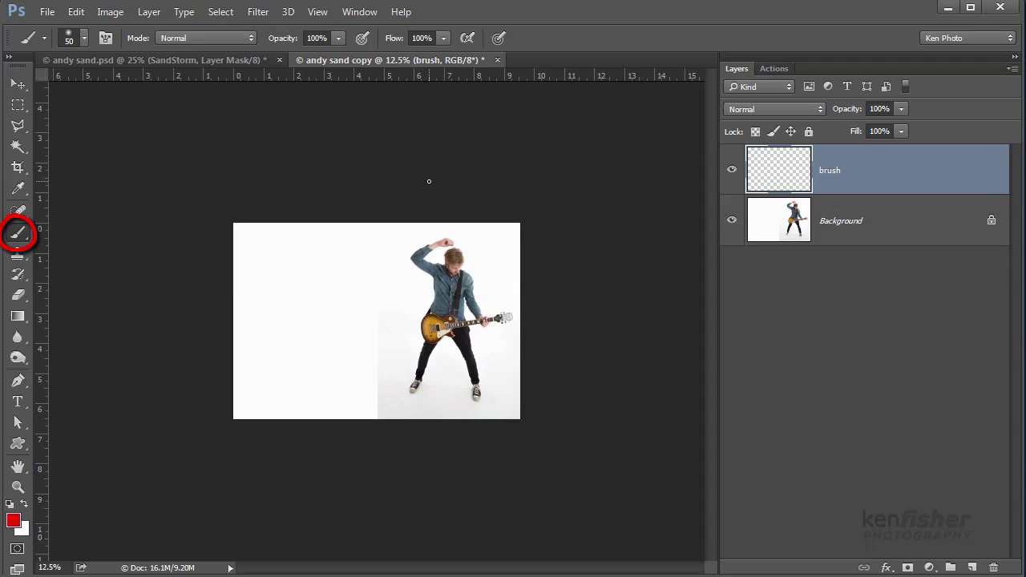
{"action": "key", "text": "ctrl+plus"}
{"action": "key", "text": "ctrl+plus"}
{"action": "key", "text": "ctrl+plus"}
{"action": "key", "text": "ctrl+plus"}
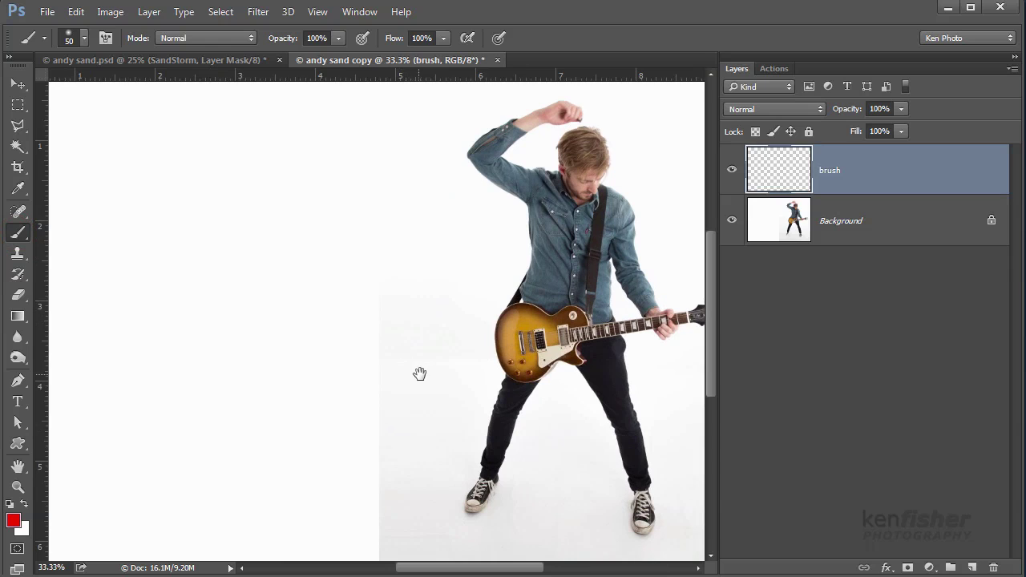
{"action": "left_click_drag", "start_coordinate": [421, 374], "coordinate": [262, 377]}
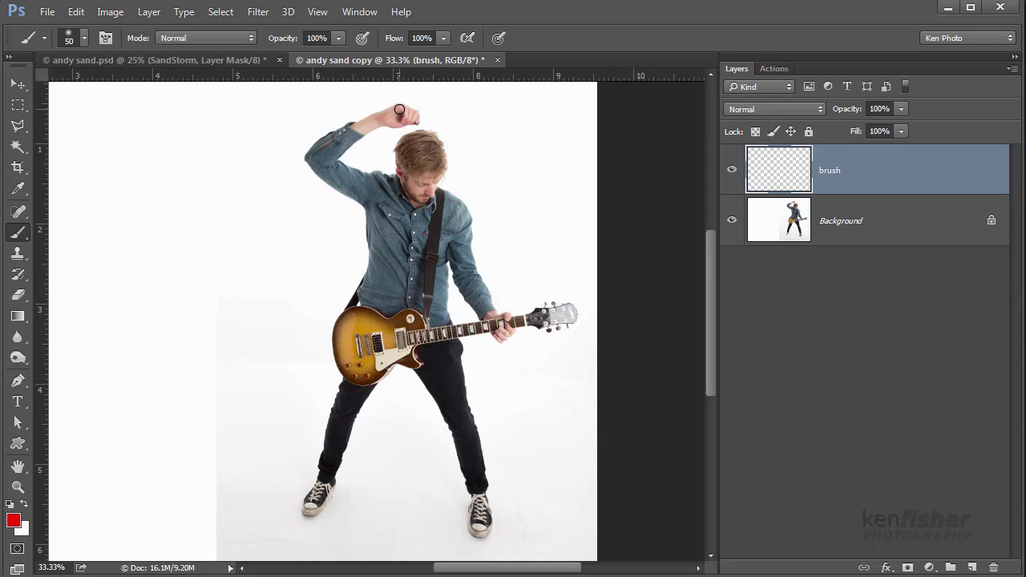
- Paint red strokes over the guitarist's arms, torso, chest, guitar body and both legs
{"action": "mouse_move", "coordinate": [399, 109]}
{"action": "left_mouse_down"}
{"action": "mouse_move", "coordinate": [313, 149]}
{"action": "mouse_move", "coordinate": [309, 164]}
{"action": "mouse_move", "coordinate": [370, 212]}
{"action": "mouse_move", "coordinate": [362, 297]}
{"action": "left_mouse_up"}
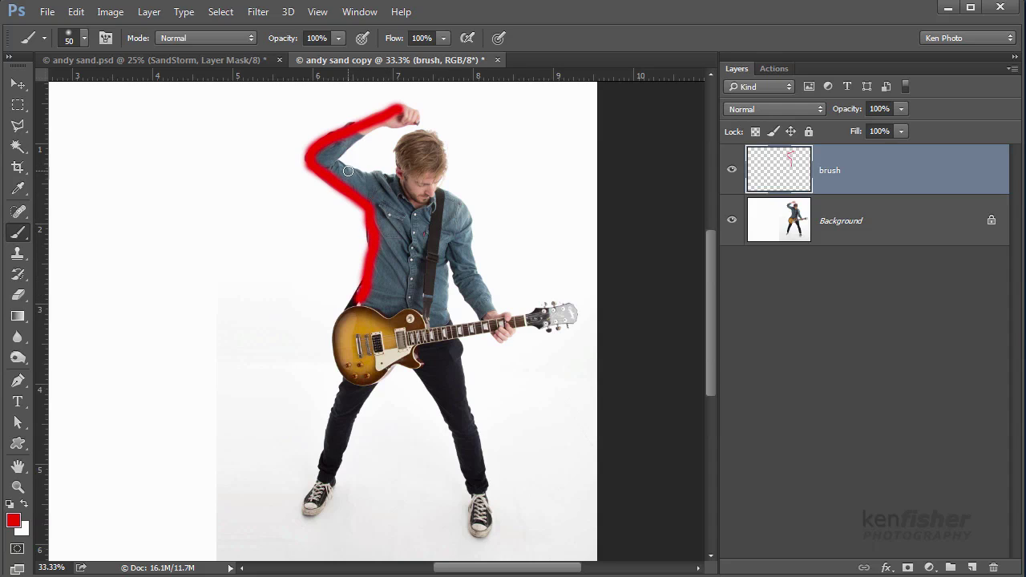
{"action": "left_click_drag", "start_coordinate": [344, 167], "coordinate": [385, 183]}
{"action": "left_click_drag", "start_coordinate": [454, 256], "coordinate": [497, 327]}
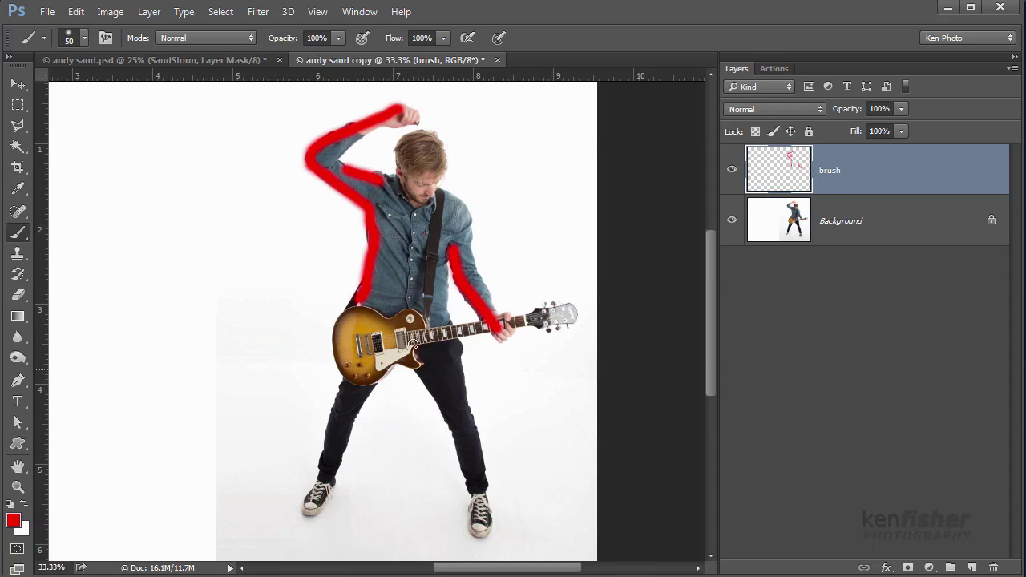
{"action": "mouse_move", "coordinate": [377, 231]}
{"action": "left_mouse_down"}
{"action": "mouse_move", "coordinate": [377, 274]}
{"action": "mouse_move", "coordinate": [395, 250]}
{"action": "mouse_move", "coordinate": [408, 255]}
{"action": "mouse_move", "coordinate": [404, 276]}
{"action": "mouse_move", "coordinate": [417, 262]}
{"action": "mouse_move", "coordinate": [419, 273]}
{"action": "mouse_move", "coordinate": [427, 268]}
{"action": "mouse_move", "coordinate": [384, 291]}
{"action": "left_mouse_up"}
{"action": "mouse_move", "coordinate": [389, 248]}
{"action": "left_mouse_down"}
{"action": "mouse_move", "coordinate": [403, 247]}
{"action": "mouse_move", "coordinate": [408, 259]}
{"action": "mouse_move", "coordinate": [391, 239]}
{"action": "left_mouse_up"}
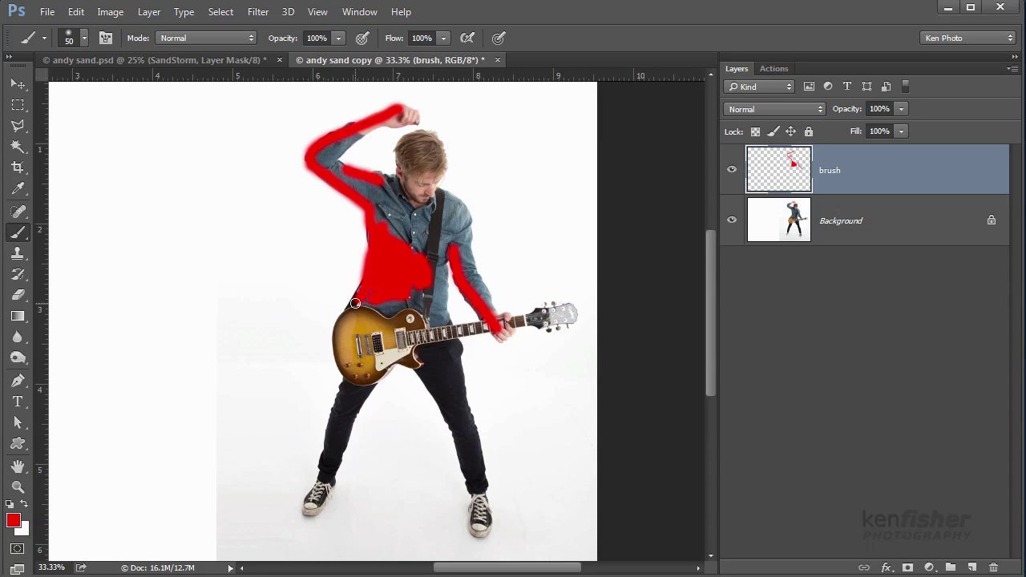
{"action": "mouse_move", "coordinate": [356, 309]}
{"action": "left_mouse_down"}
{"action": "mouse_move", "coordinate": [354, 377]}
{"action": "mouse_move", "coordinate": [411, 364]}
{"action": "mouse_move", "coordinate": [420, 325]}
{"action": "mouse_move", "coordinate": [354, 312]}
{"action": "mouse_move", "coordinate": [342, 318]}
{"action": "mouse_move", "coordinate": [349, 365]}
{"action": "mouse_move", "coordinate": [385, 359]}
{"action": "mouse_move", "coordinate": [409, 334]}
{"action": "mouse_move", "coordinate": [400, 332]}
{"action": "mouse_move", "coordinate": [404, 321]}
{"action": "mouse_move", "coordinate": [413, 327]}
{"action": "mouse_move", "coordinate": [401, 352]}
{"action": "mouse_move", "coordinate": [361, 318]}
{"action": "mouse_move", "coordinate": [359, 341]}
{"action": "mouse_move", "coordinate": [385, 352]}
{"action": "mouse_move", "coordinate": [488, 327]}
{"action": "left_mouse_up"}
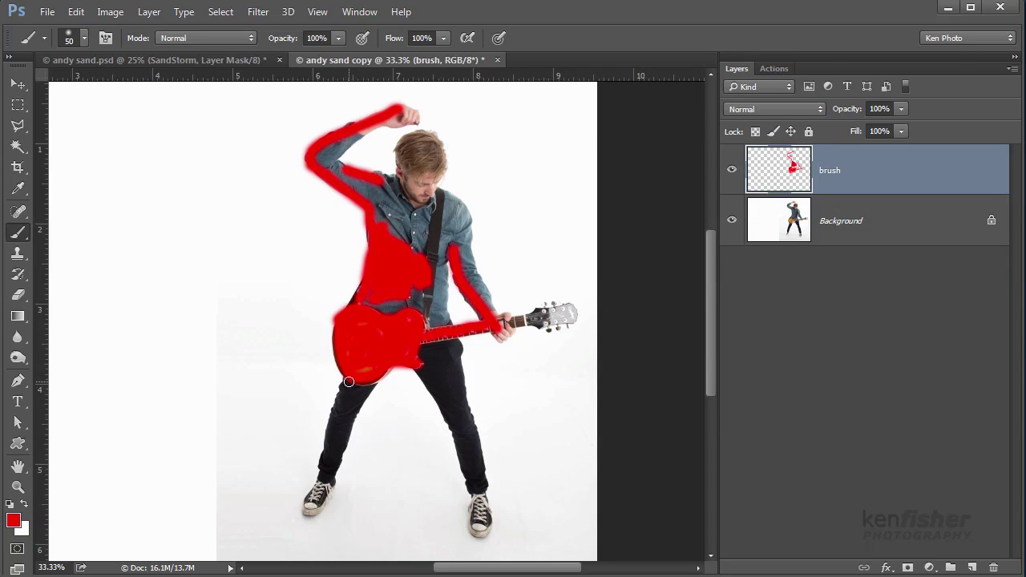
{"action": "left_click_drag", "start_coordinate": [349, 383], "coordinate": [308, 504]}
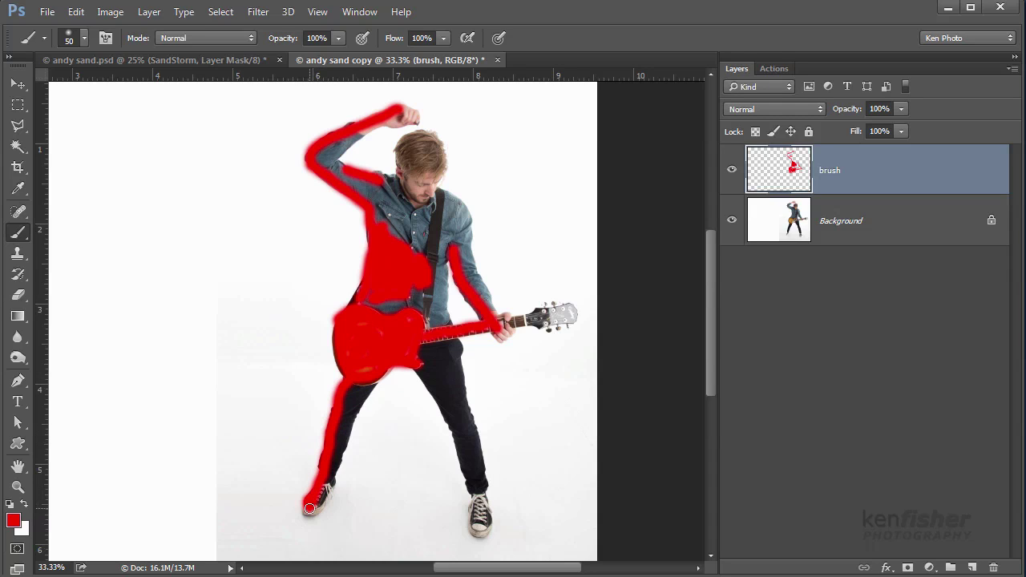
{"action": "mouse_move", "coordinate": [422, 370]}
{"action": "left_mouse_down"}
{"action": "mouse_move", "coordinate": [457, 440]}
{"action": "mouse_move", "coordinate": [476, 522]}
{"action": "mouse_move", "coordinate": [478, 499]}
{"action": "mouse_move", "coordinate": [474, 522]}
{"action": "mouse_move", "coordinate": [493, 511]}
{"action": "left_mouse_up"}
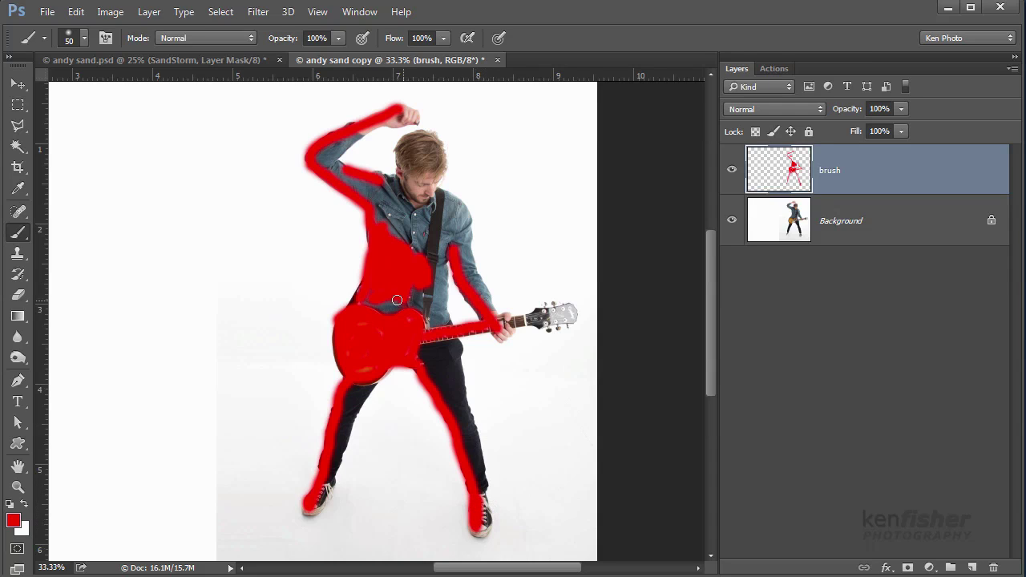
{"action": "mouse_move", "coordinate": [382, 203]}
{"action": "left_mouse_down"}
{"action": "mouse_move", "coordinate": [386, 232]}
{"action": "mouse_move", "coordinate": [433, 251]}
{"action": "left_mouse_up"}
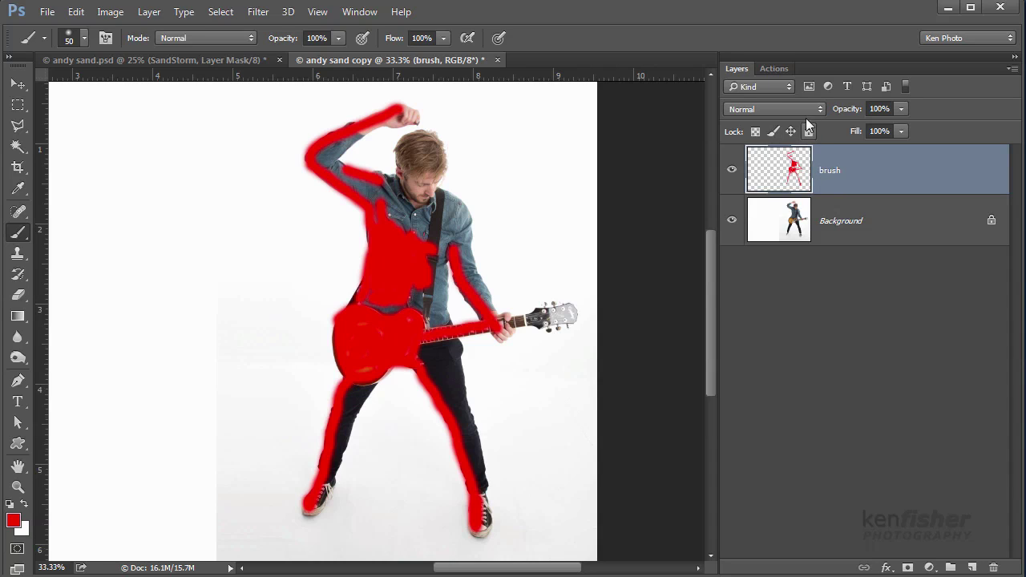
- Play the SandStorm set's LEFT action and return to the Layers list
{"action": "left_click", "coordinate": [774, 69]}
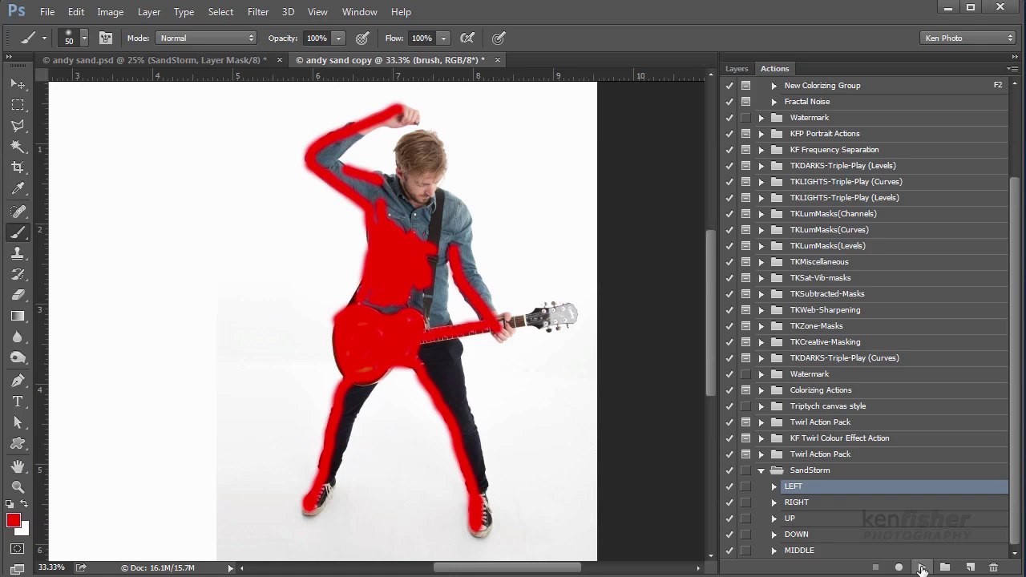
{"action": "left_click", "coordinate": [922, 568]}
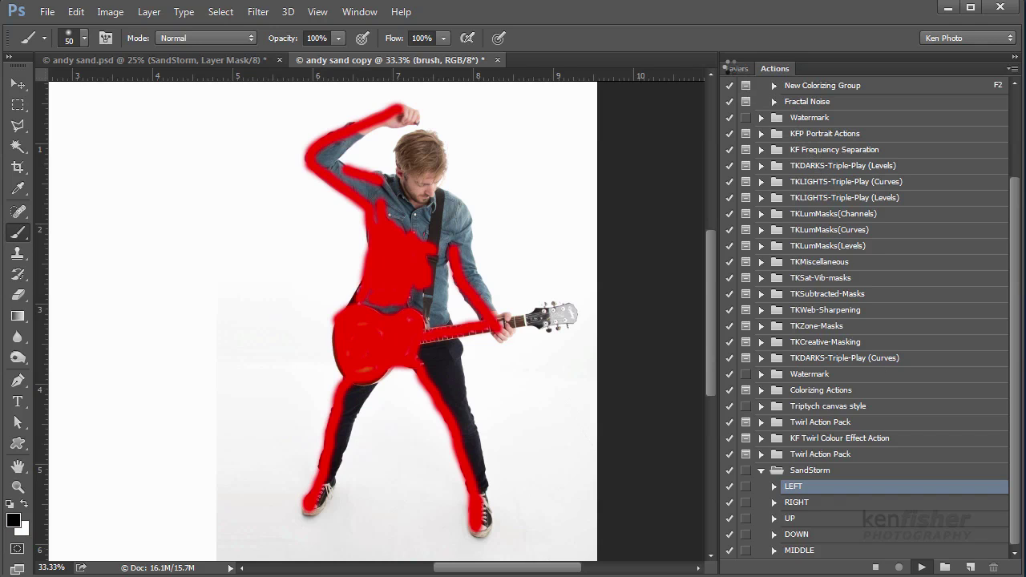
{"action": "left_click", "coordinate": [737, 68]}
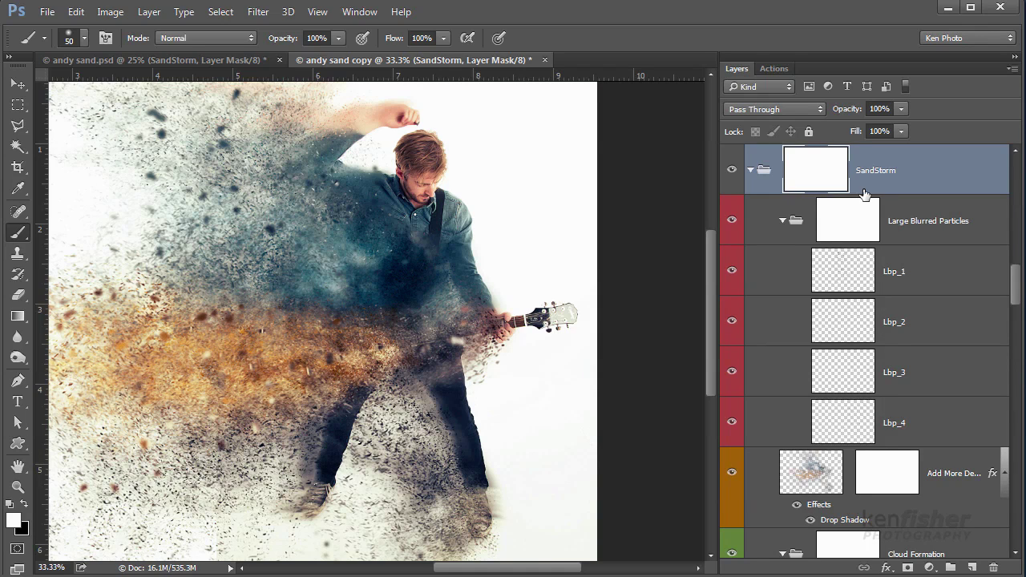
- After the action finishes, zoom out to 25% to view the whole sand-particle image
{"action": "key", "text": "ctrl+minus"}
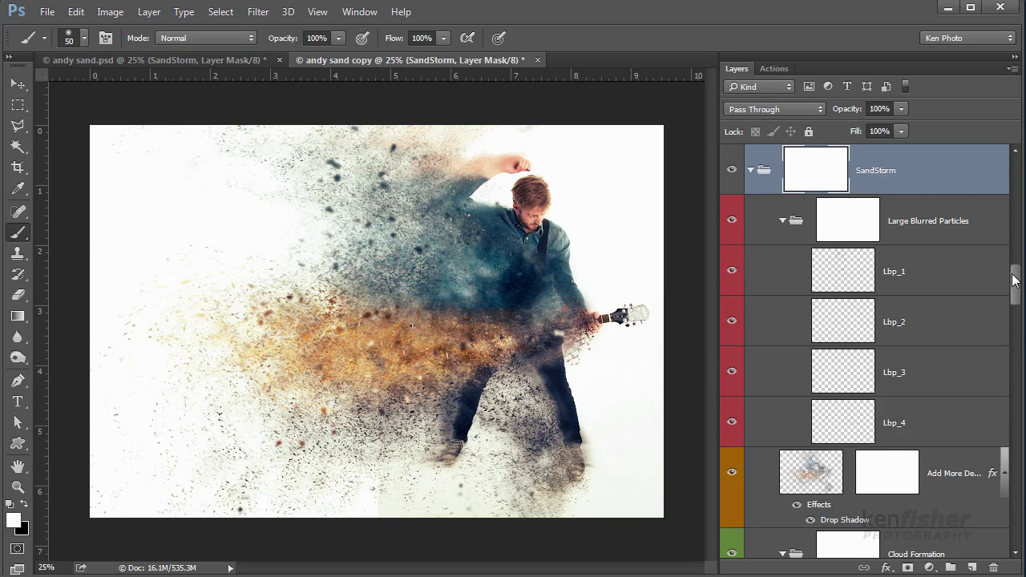
- Collapse all layer groups and check Add Sharpening, COLOR and SandStorm, ending on COLOR
{"action": "left_click_drag", "start_coordinate": [1015, 280], "coordinate": [1020, 172]}
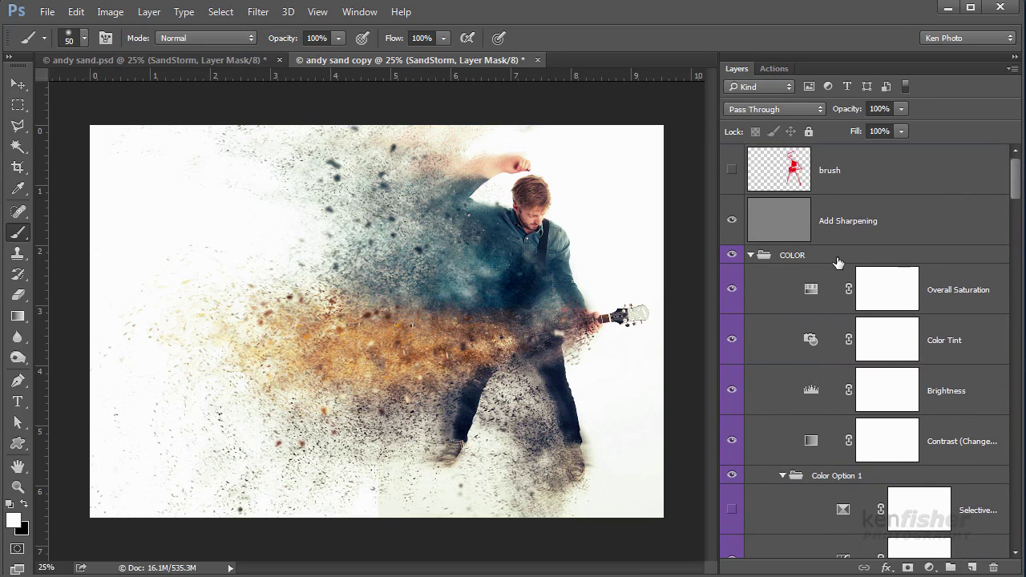
{"action": "left_click", "coordinate": [751, 255], "text": "ctrl+shift"}
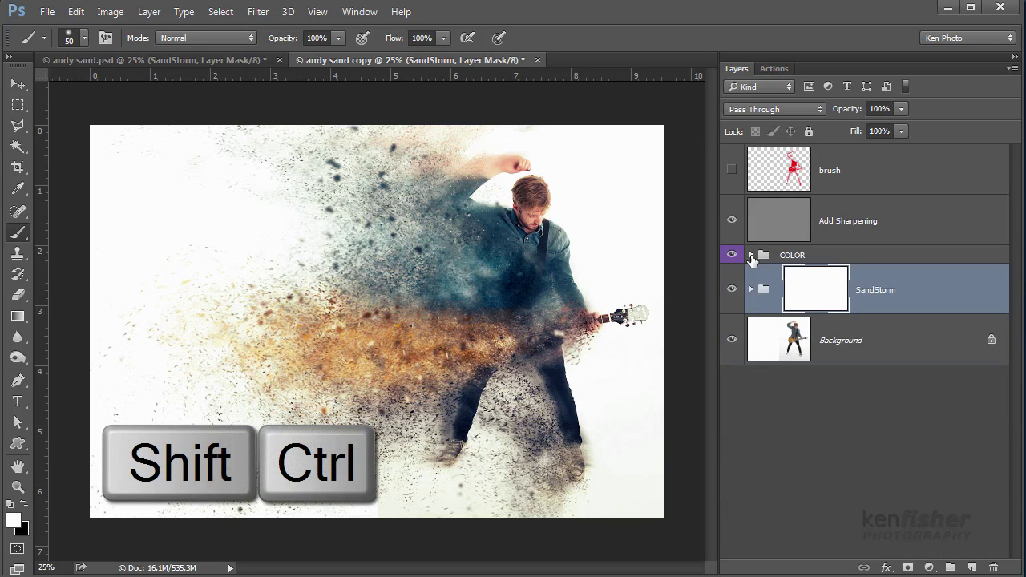
{"action": "left_click", "coordinate": [906, 225]}
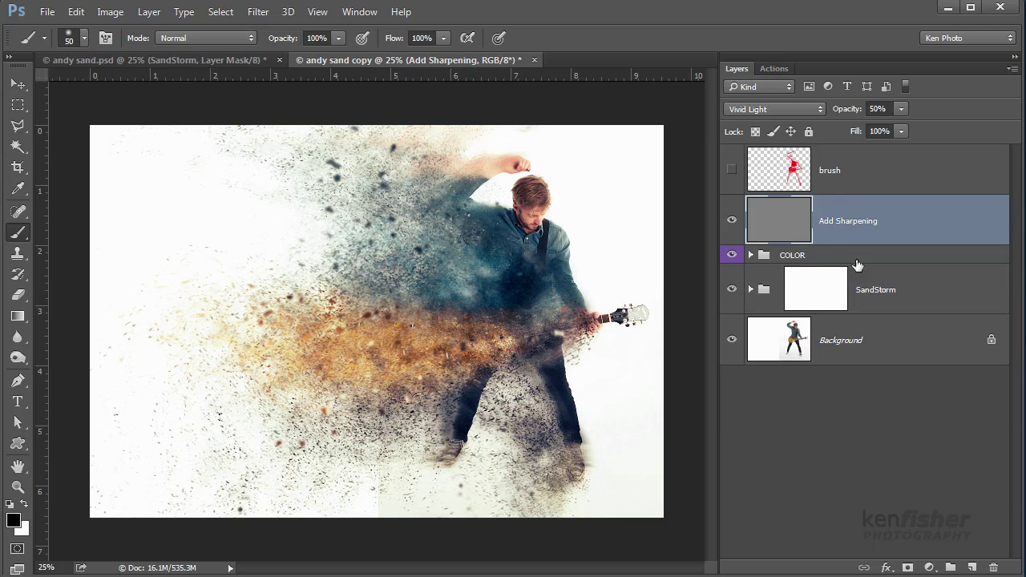
{"action": "left_click", "coordinate": [892, 257]}
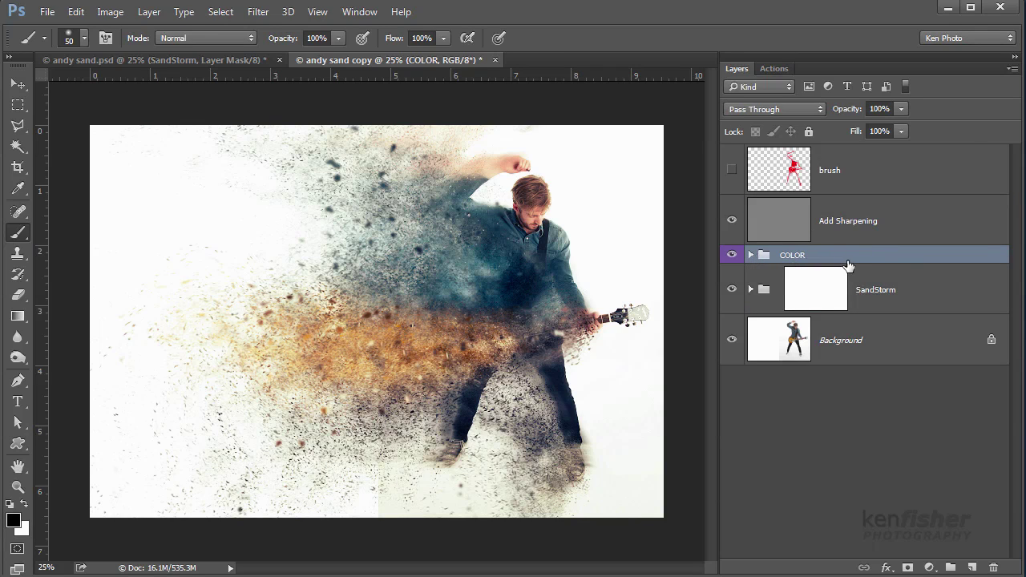
{"action": "left_click", "coordinate": [927, 298]}
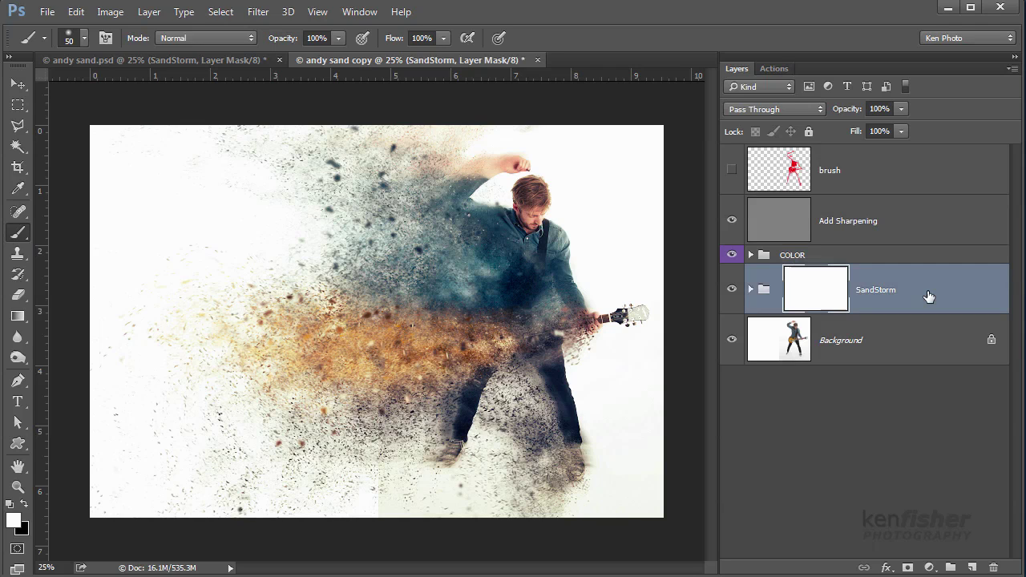
{"action": "left_click", "coordinate": [842, 256]}
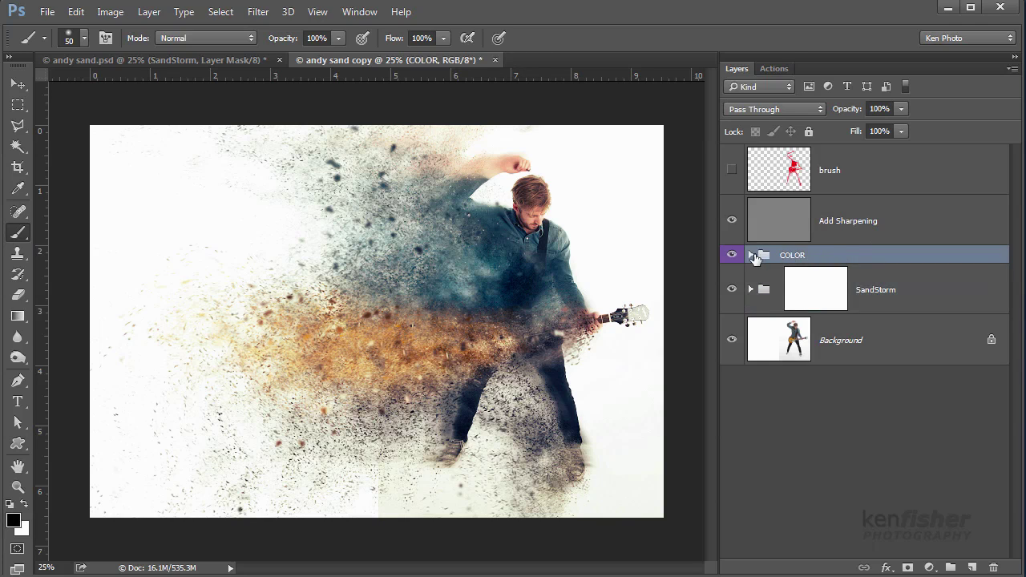
- Expand the COLOR group and fold Color Option subgroups 1, 2, 8 and 7
{"action": "left_click", "coordinate": [751, 256]}
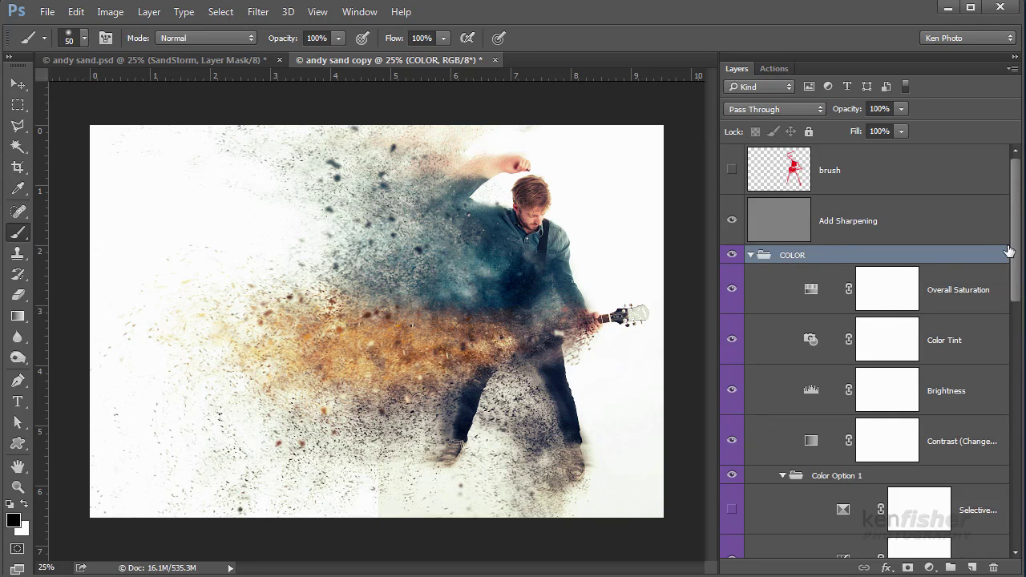
{"action": "left_click_drag", "start_coordinate": [1017, 243], "coordinate": [1002, 269]}
{"action": "scroll", "coordinate": [1001, 268], "scroll_direction": "down", "scroll_amount": 3}
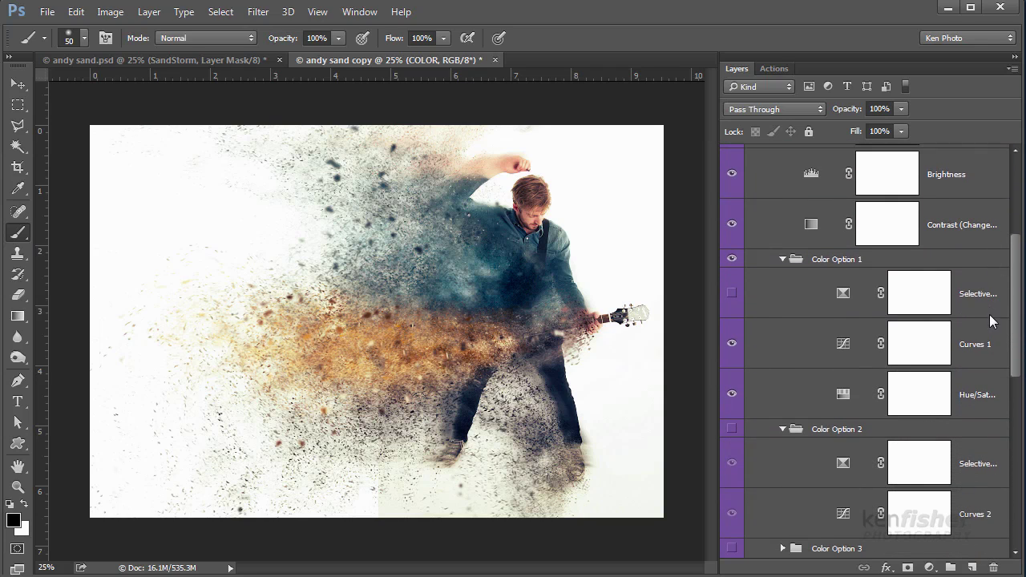
{"action": "left_click", "coordinate": [783, 254]}
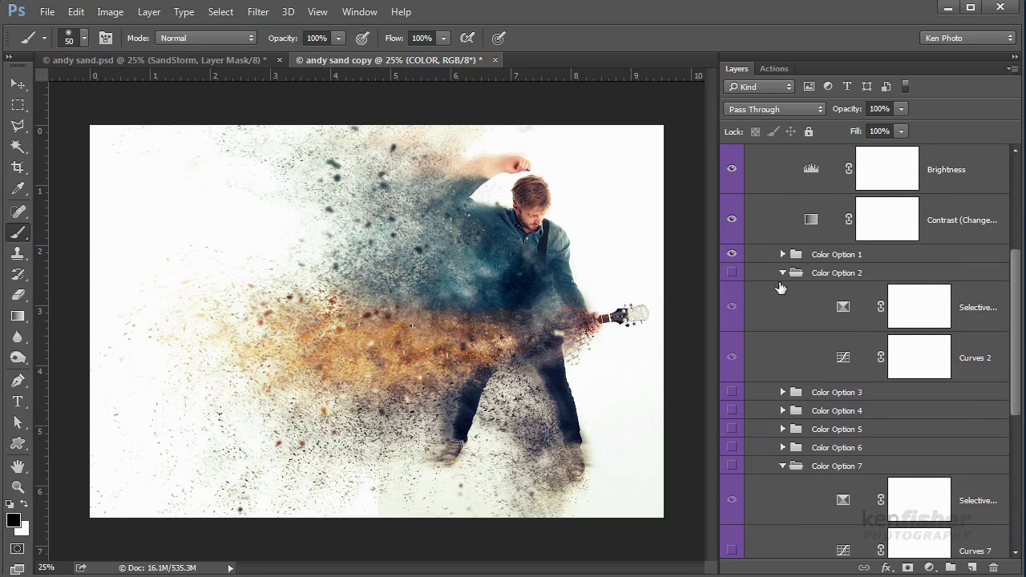
{"action": "left_click", "coordinate": [784, 274]}
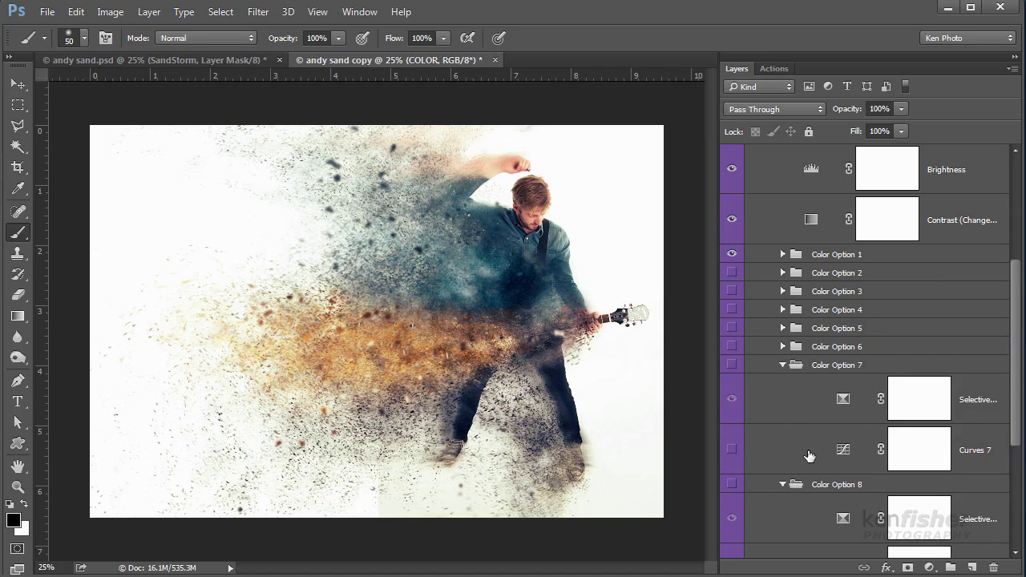
{"action": "left_click", "coordinate": [783, 485]}
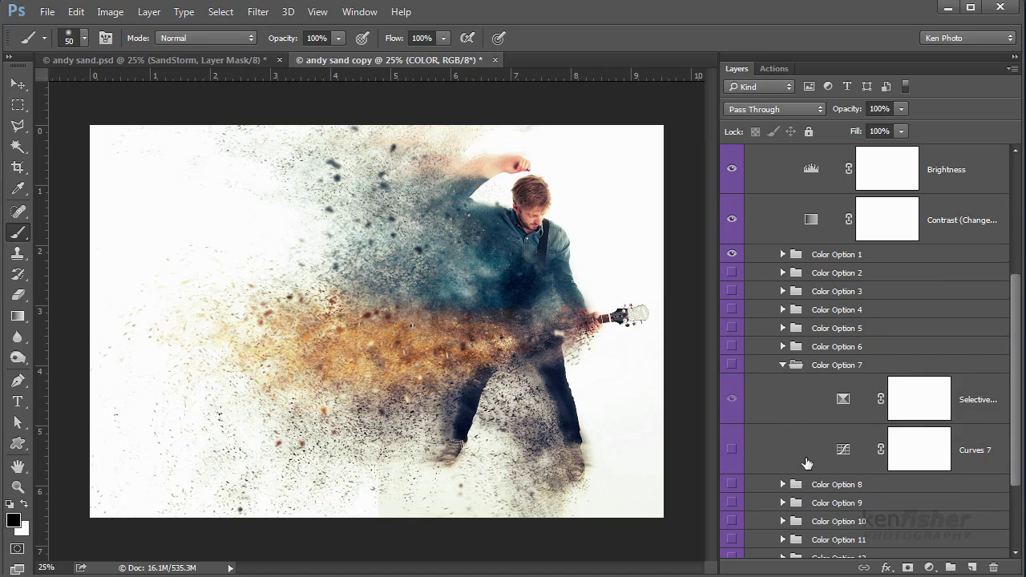
{"action": "left_click", "coordinate": [783, 365]}
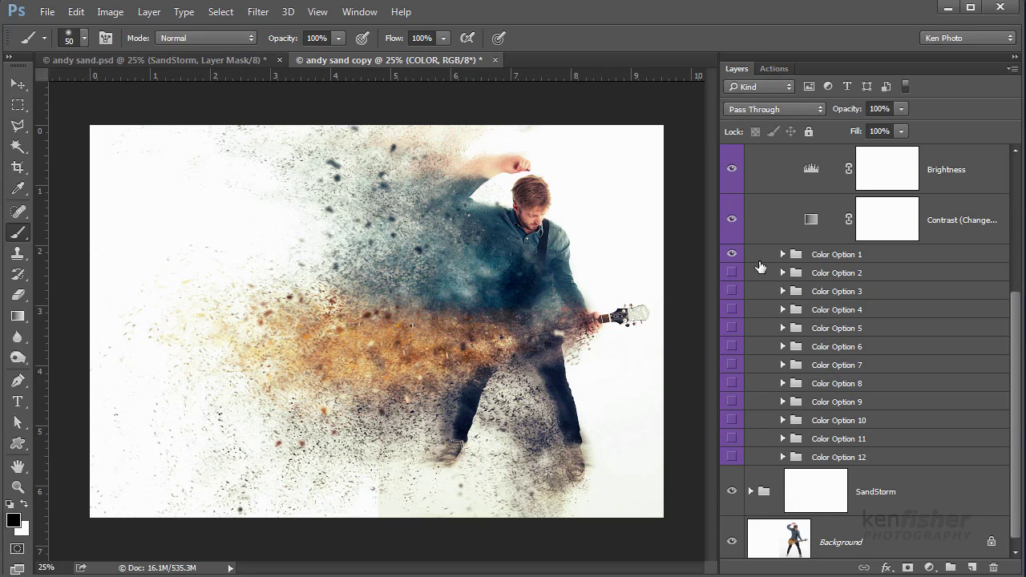
- Preview the Color Option 1, 2, 3 and 4 tints one at a time on the sandstorm
{"action": "left_click", "coordinate": [732, 255]}
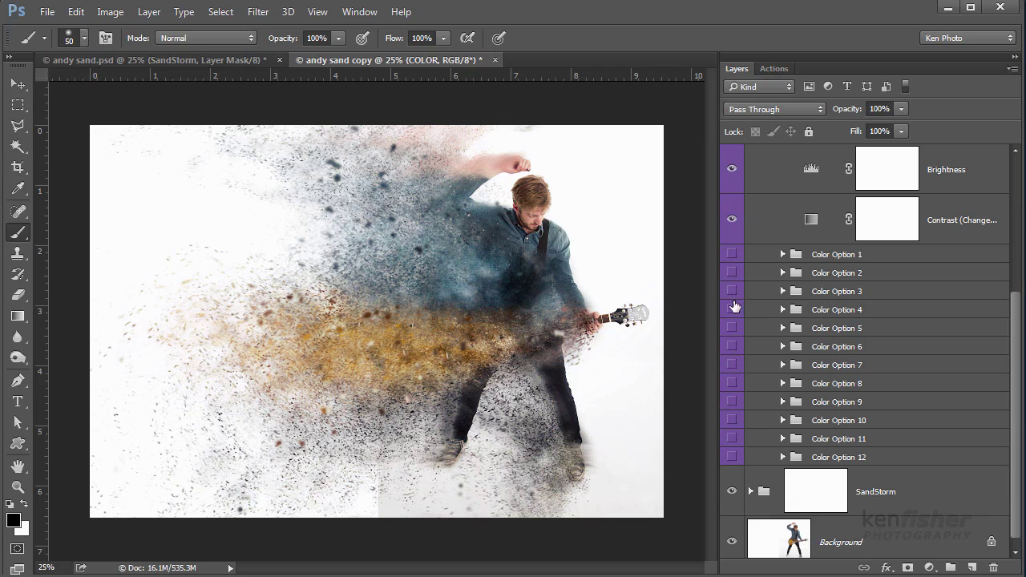
{"action": "left_click", "coordinate": [733, 255]}
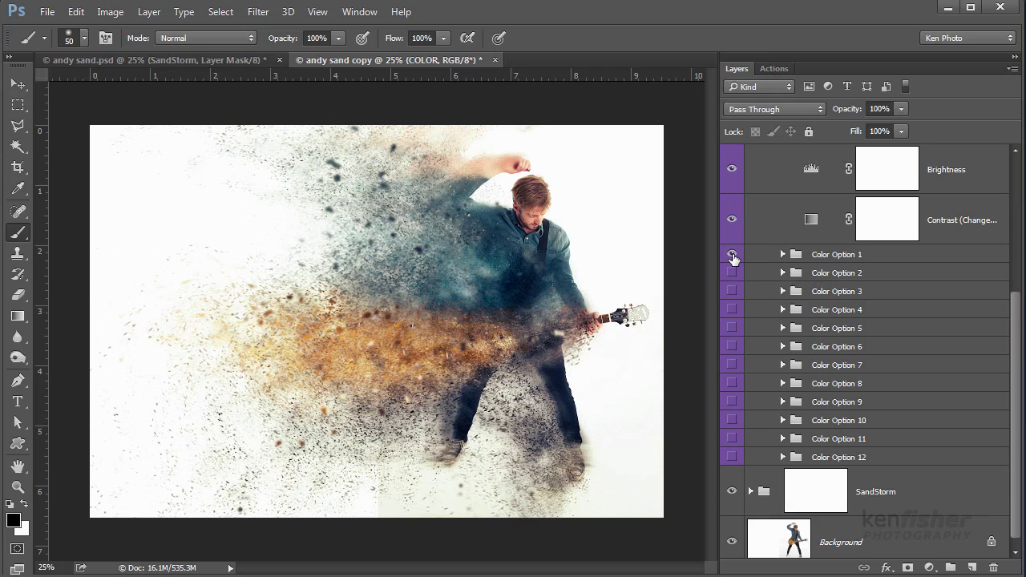
{"action": "left_click", "coordinate": [732, 255]}
{"action": "left_click", "coordinate": [732, 274]}
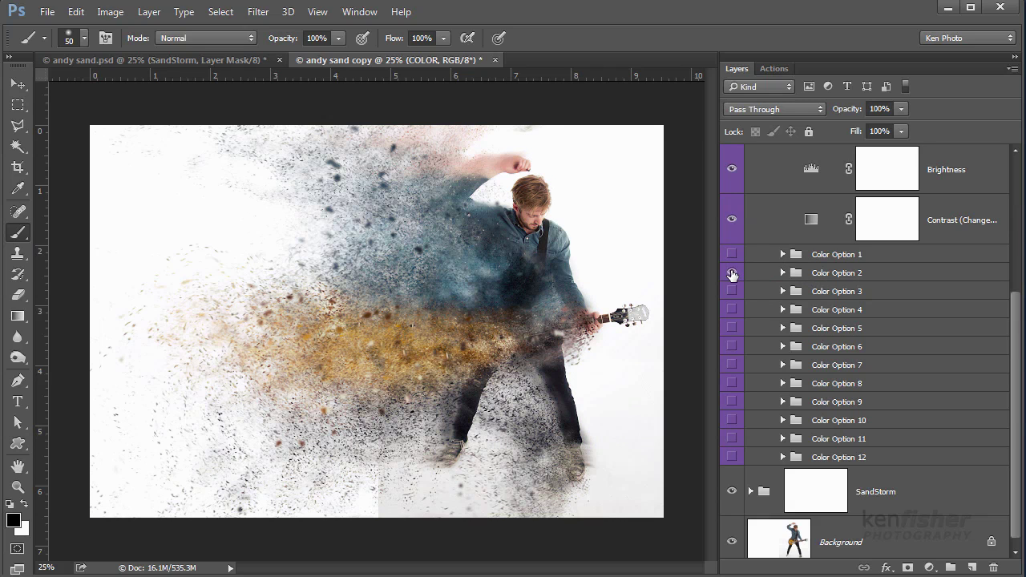
{"action": "left_click", "coordinate": [732, 273]}
{"action": "left_click", "coordinate": [733, 273]}
{"action": "left_click", "coordinate": [732, 292]}
{"action": "left_click", "coordinate": [732, 292]}
{"action": "left_click", "coordinate": [731, 310]}
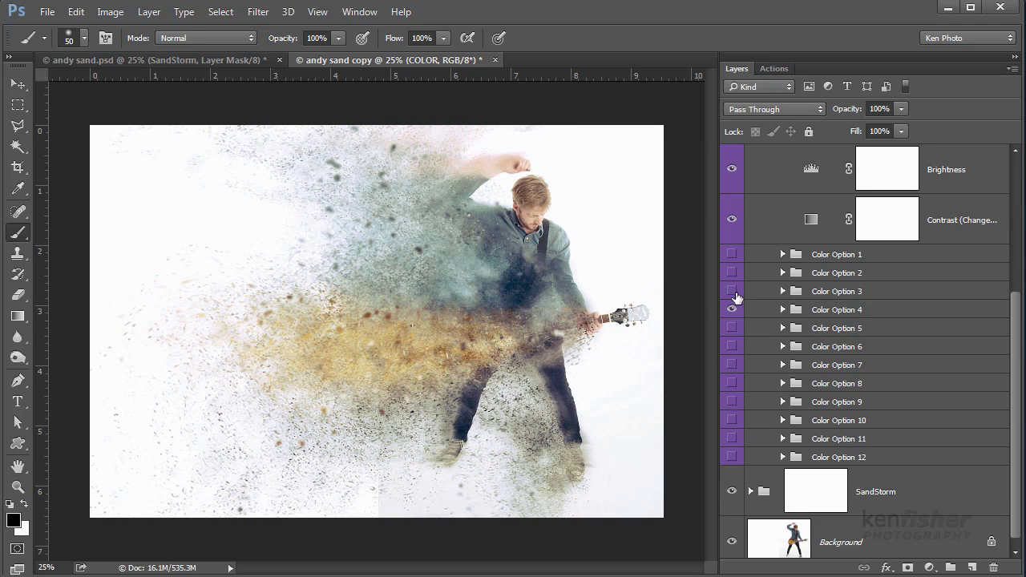
- Try combining Color Options 4, 1, 2 and 8, then switch those tints back off
{"action": "left_click", "coordinate": [732, 255]}
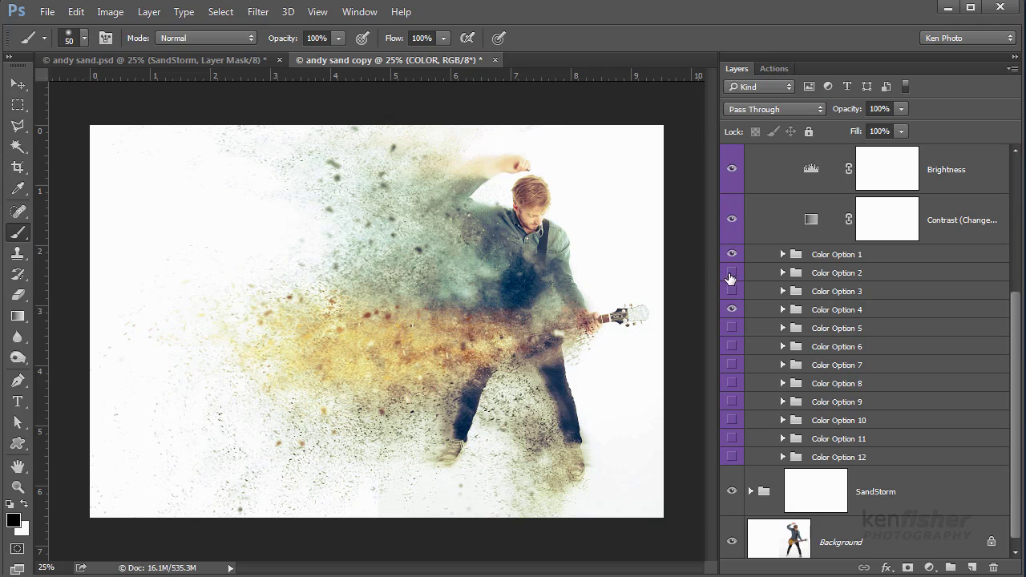
{"action": "left_click", "coordinate": [731, 275]}
{"action": "left_click", "coordinate": [732, 383]}
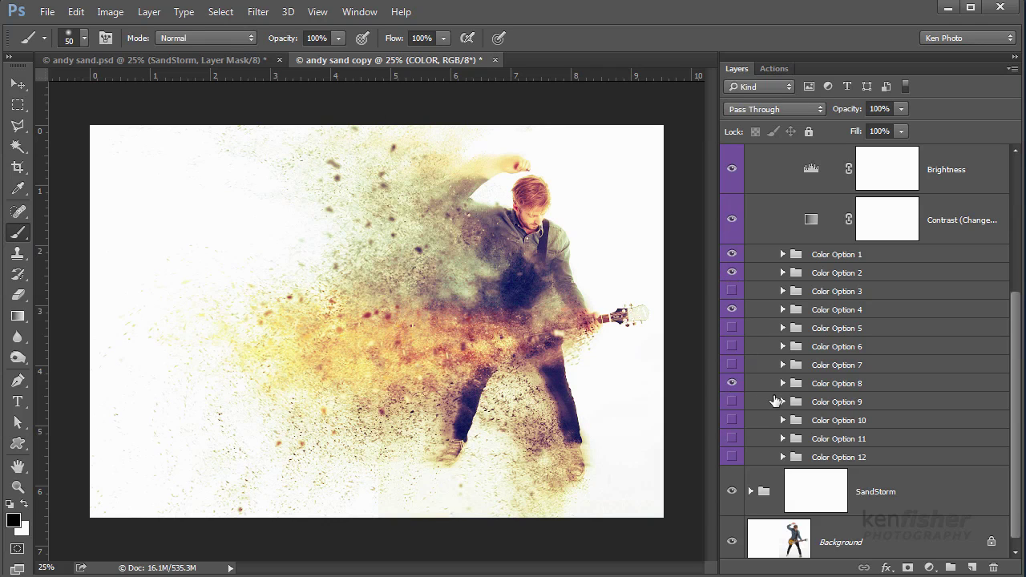
{"action": "left_click", "coordinate": [731, 383]}
{"action": "left_click", "coordinate": [731, 272]}
{"action": "left_click", "coordinate": [731, 255]}
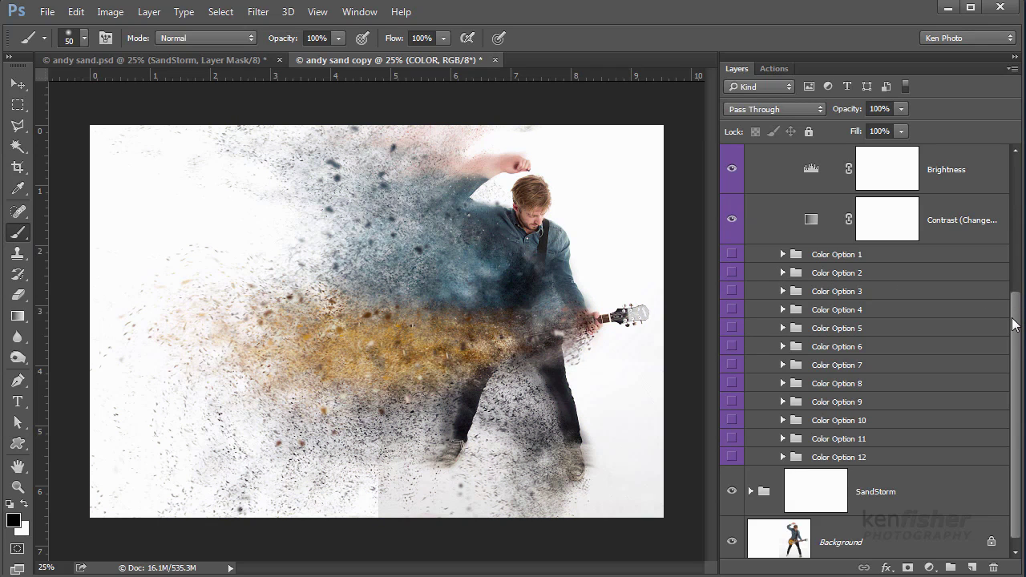
- Collapse the COLOR group and expand SandStorm to reveal layers Lbp_1 to Lbp_4
{"action": "scroll", "coordinate": [1015, 323], "scroll_direction": "up", "scroll_amount": 5}
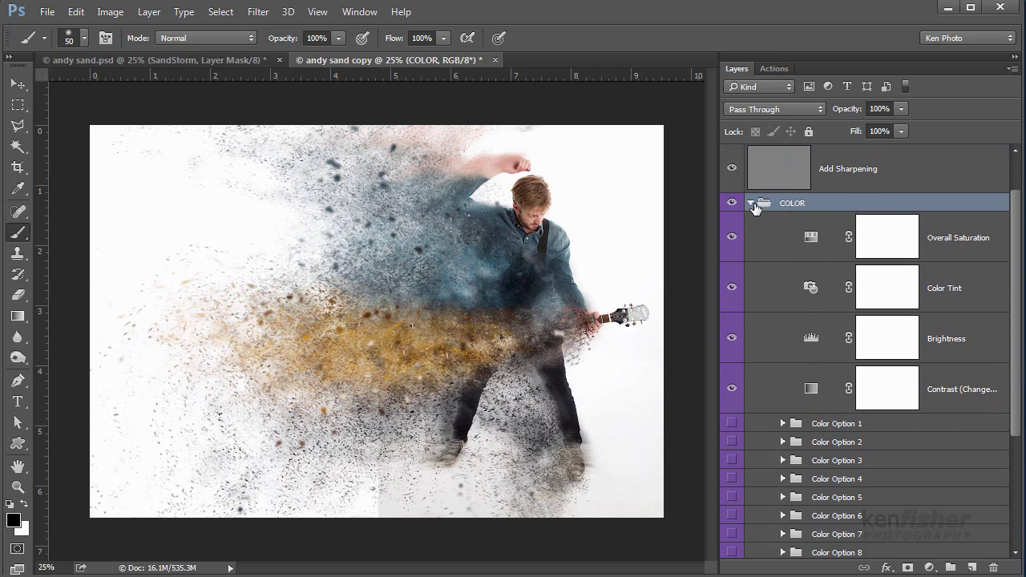
{"action": "left_click", "coordinate": [751, 203]}
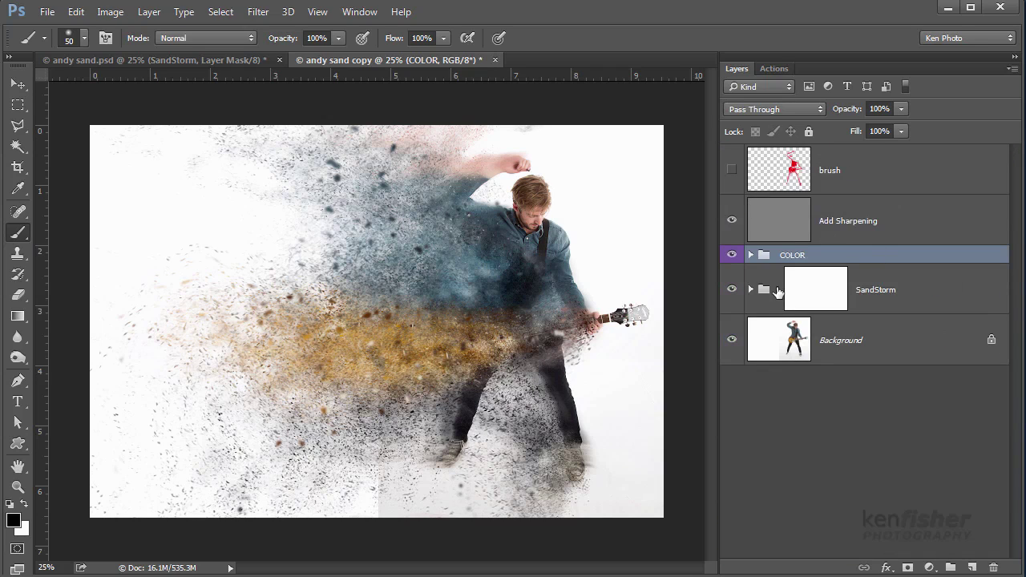
{"action": "left_click", "coordinate": [751, 290]}
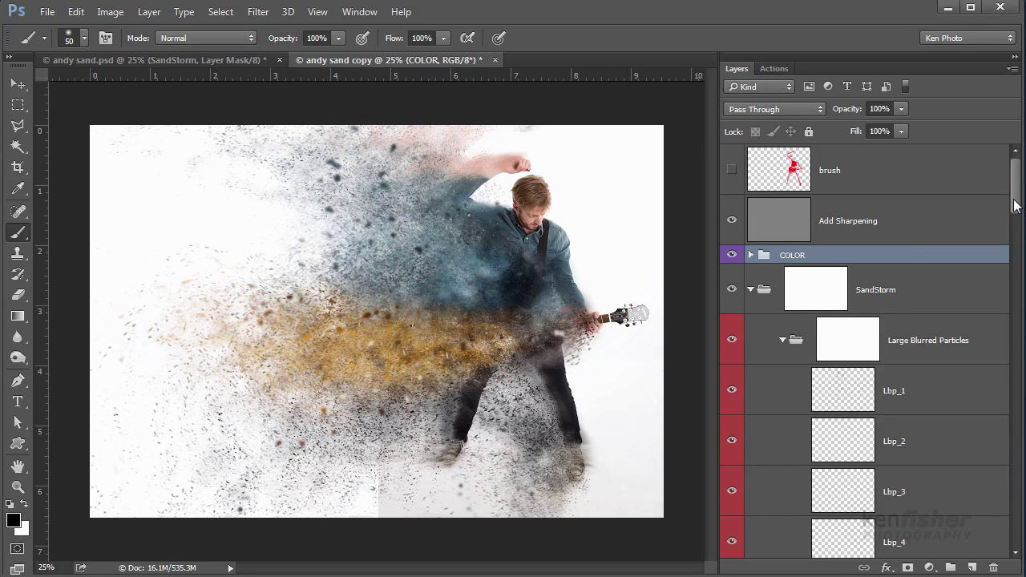
{"action": "mouse_move", "coordinate": [1014, 204]}
{"action": "left_mouse_down"}
{"action": "mouse_move", "coordinate": [1008, 273]}
{"action": "mouse_move", "coordinate": [1002, 212]}
{"action": "left_mouse_up"}
{"action": "scroll", "coordinate": [1002, 210], "scroll_direction": "up", "scroll_amount": 1}
{"action": "scroll", "coordinate": [1001, 204], "scroll_direction": "down", "scroll_amount": 3}
{"action": "scroll", "coordinate": [1002, 218], "scroll_direction": "up", "scroll_amount": 3}
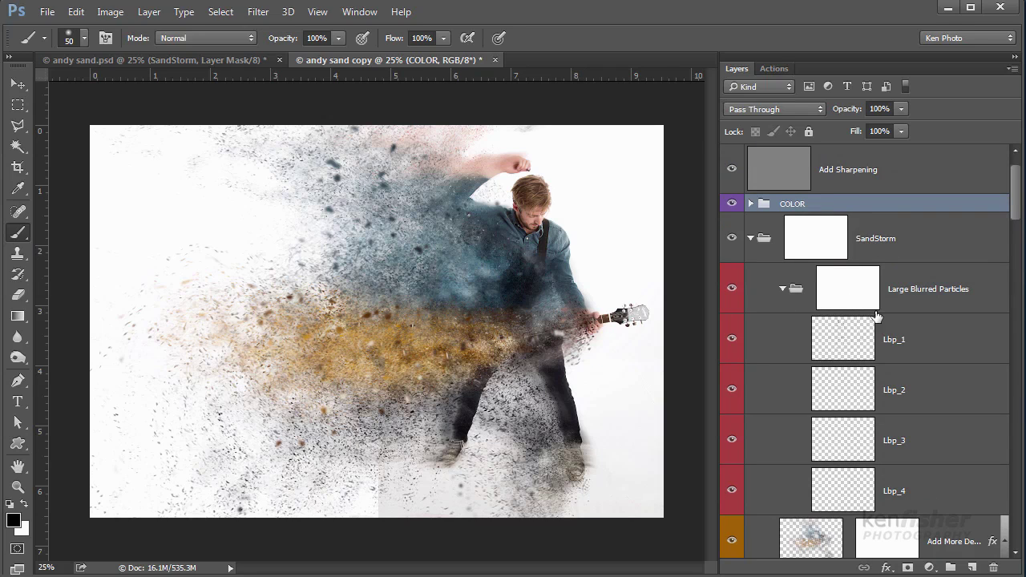
- Toggle Lbp_1's visibility off and on to compare, leaving it visible
{"action": "left_click", "coordinate": [731, 344]}
{"action": "left_click", "coordinate": [731, 343]}
{"action": "left_click", "coordinate": [732, 343]}
- Free-transform the Lbp_1 layer to shift its particles slightly down and right, then commit
{"action": "left_click", "coordinate": [842, 340]}
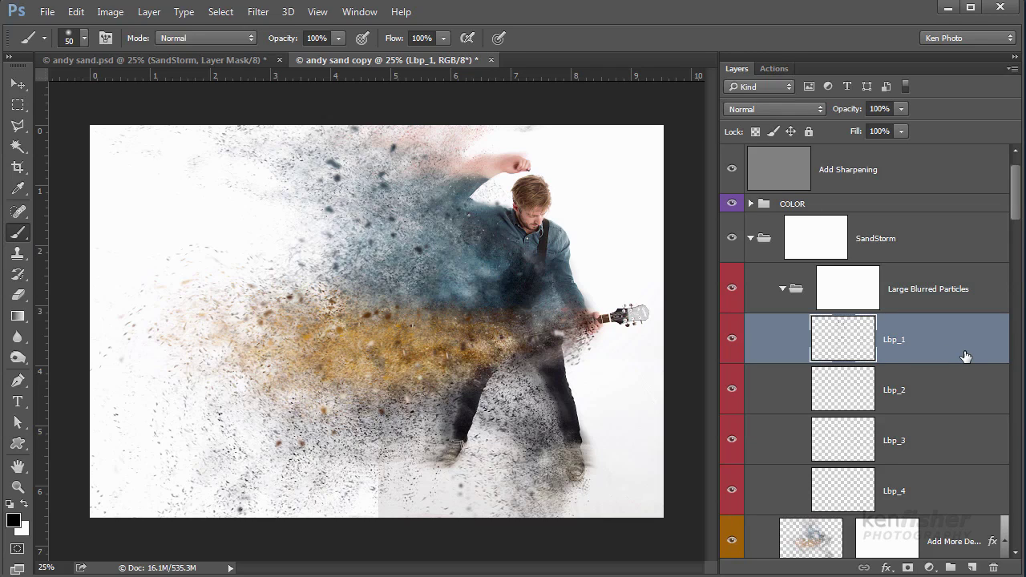
{"action": "key", "text": "ctrl+t"}
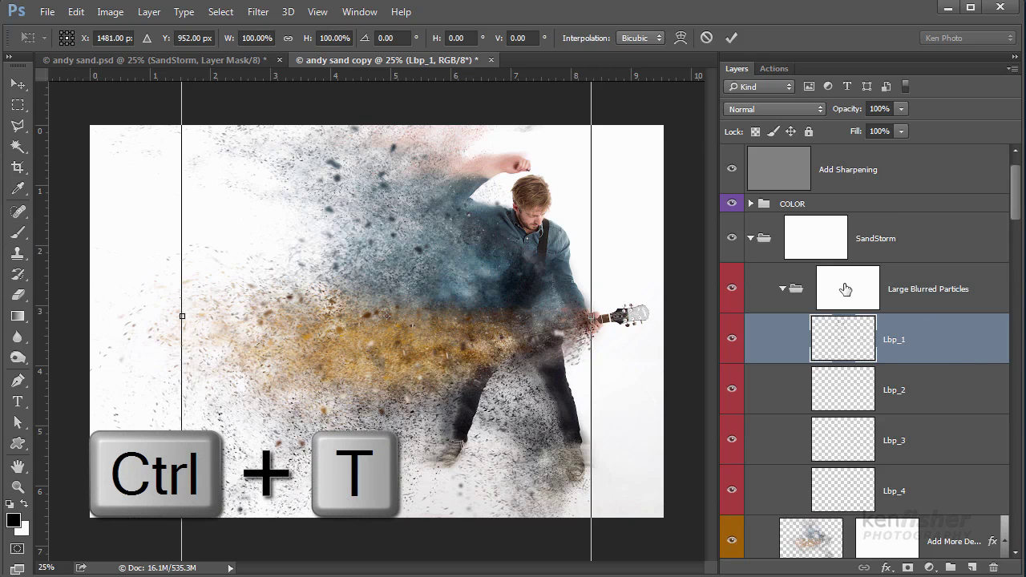
{"action": "left_click_drag", "start_coordinate": [492, 230], "coordinate": [505, 247]}
{"action": "key", "text": "Return"}
{"action": "key", "text": "b"}
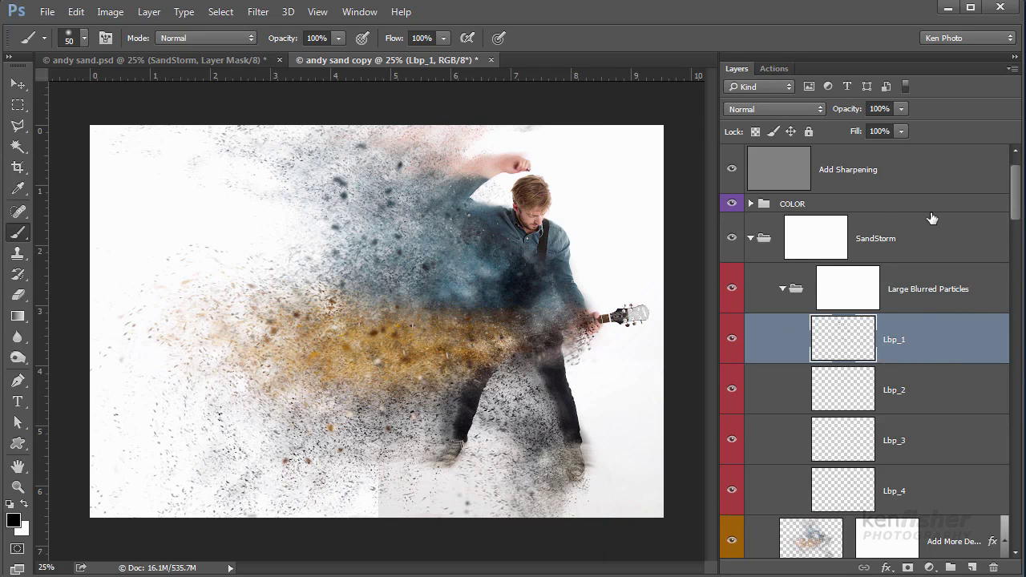
- Fold the COLOR and SandStorm groups closed, then select Add Sharpening and the brush layer
{"action": "left_click", "coordinate": [751, 204]}
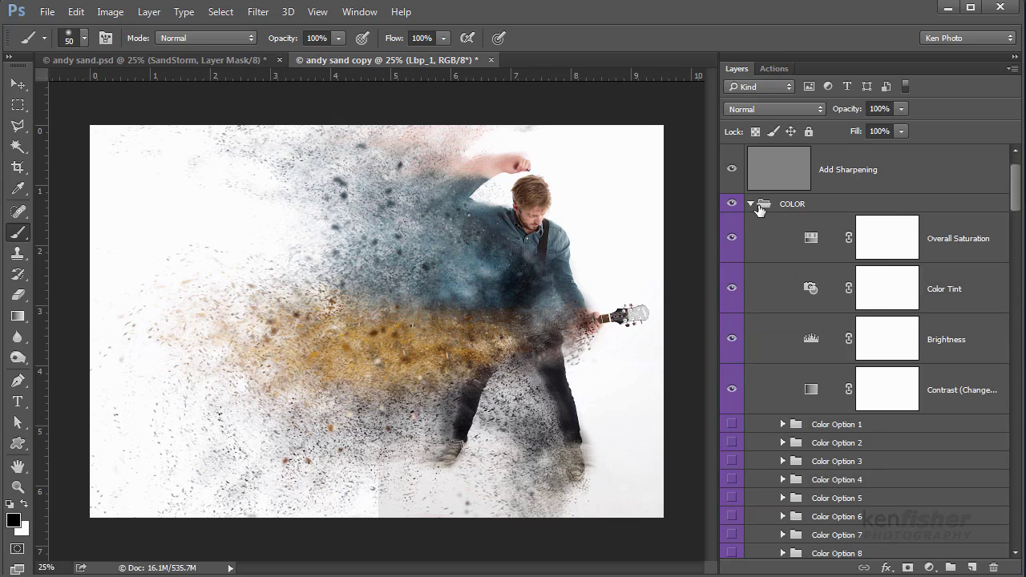
{"action": "left_click", "coordinate": [752, 205]}
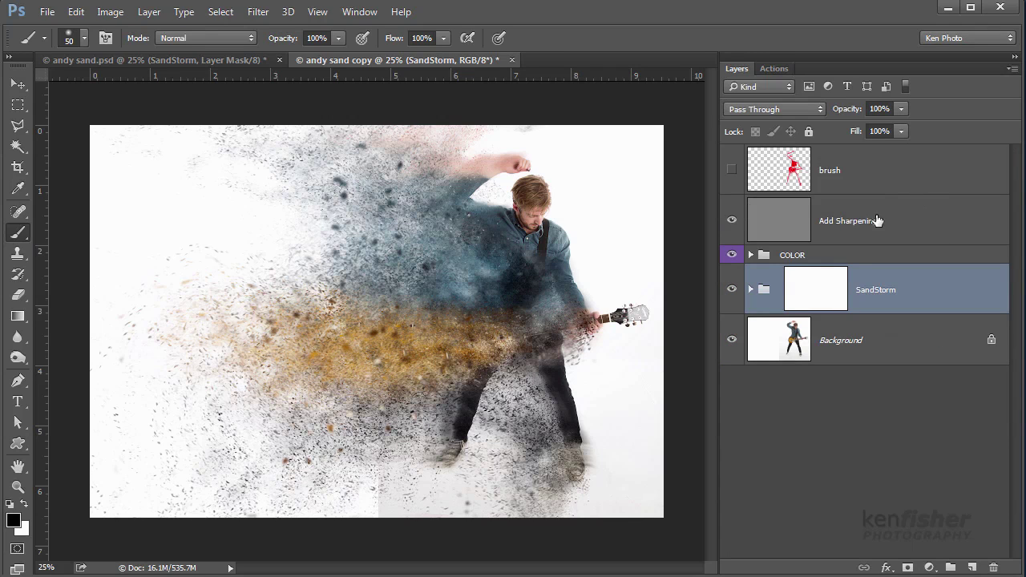
{"action": "left_click", "coordinate": [904, 223]}
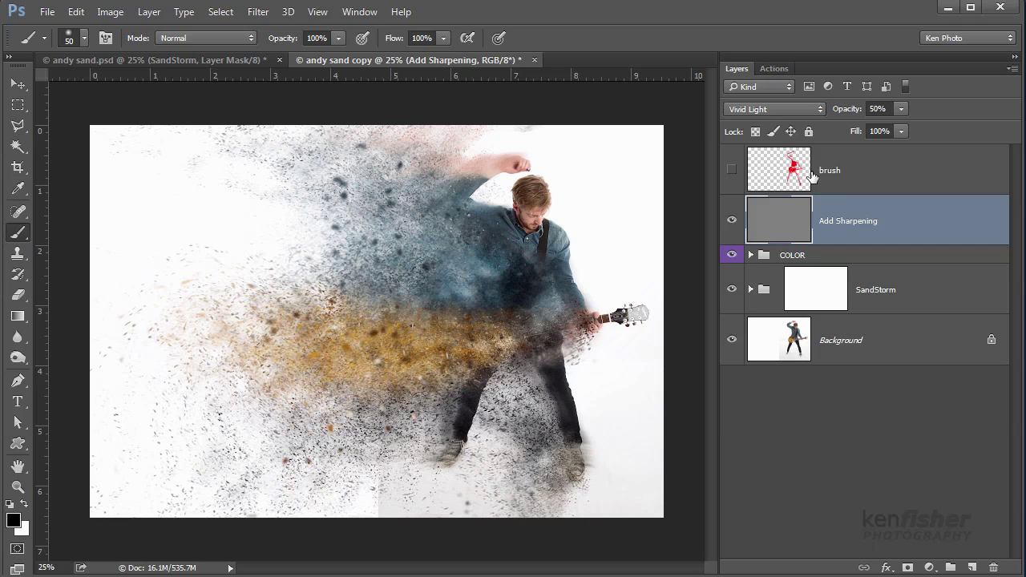
{"action": "left_click", "coordinate": [926, 179]}
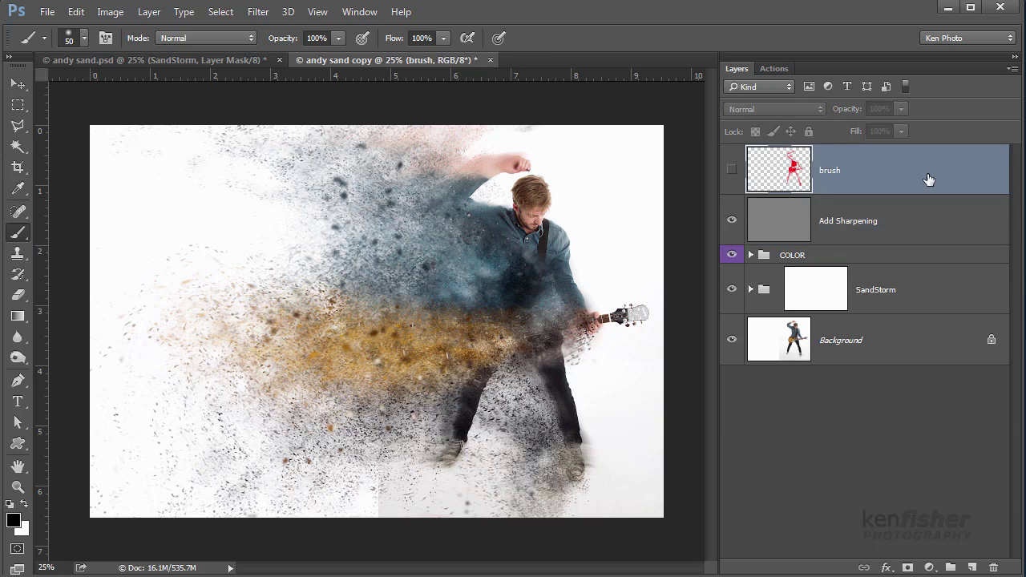
- Apply Flatten Image from the Layers panel menu, accepting the discard of the hidden brush layer
{"action": "left_click", "coordinate": [1012, 69]}
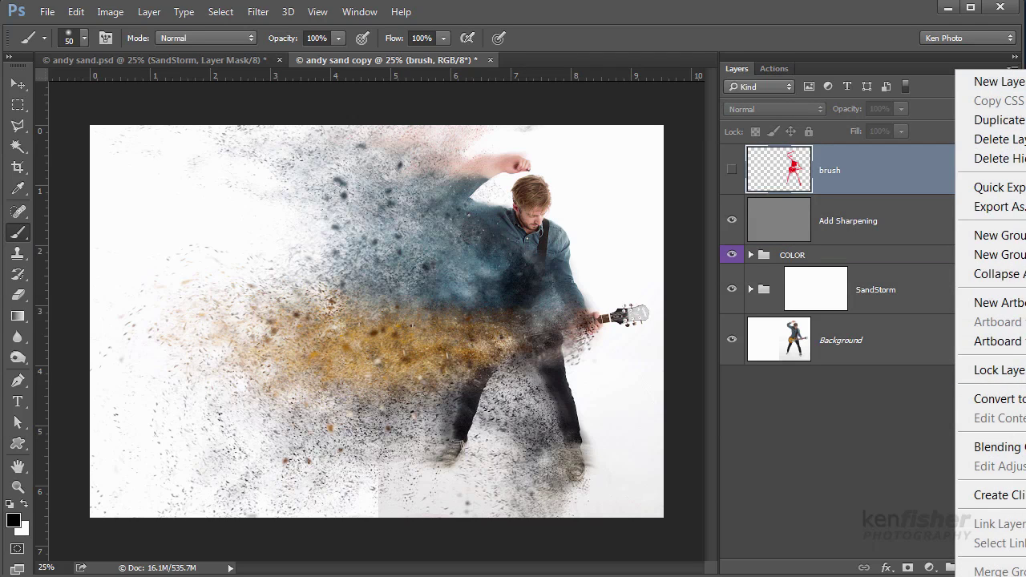
{"action": "left_click", "coordinate": [998, 158]}
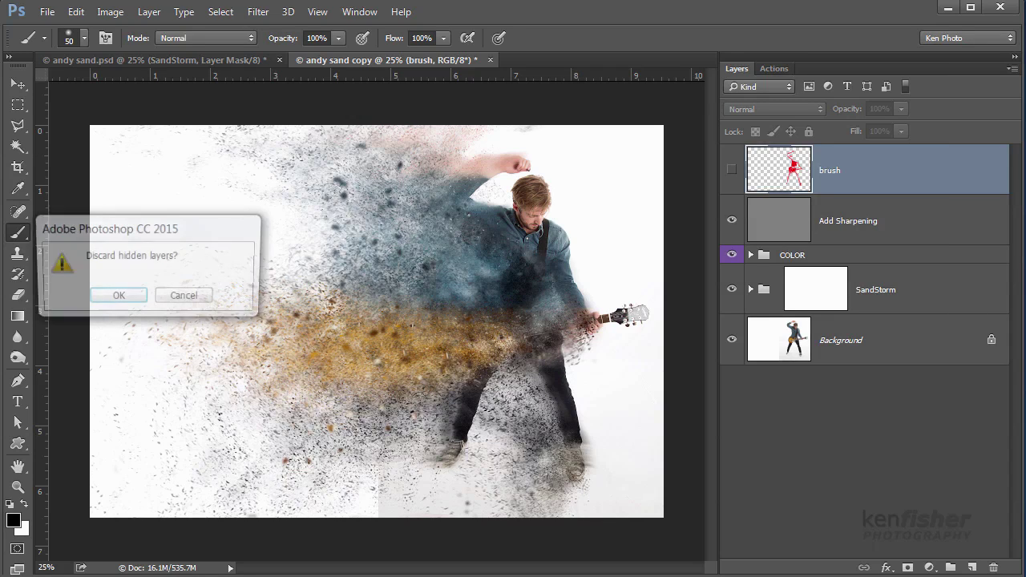
{"action": "left_click", "coordinate": [117, 299]}
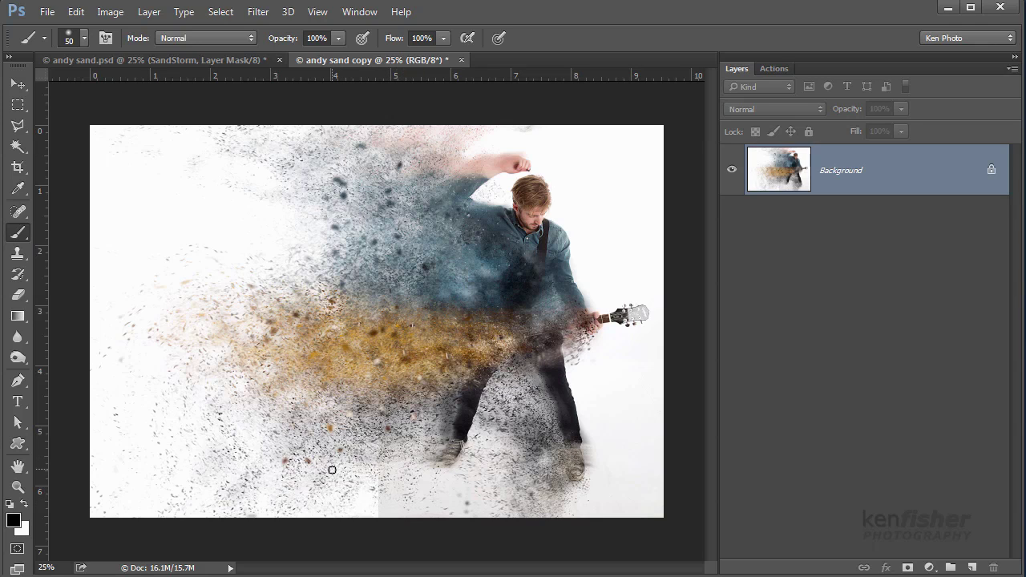
- Clone speckle texture from a nearby area over the white patch at the bottom
{"action": "left_click", "coordinate": [18, 255]}
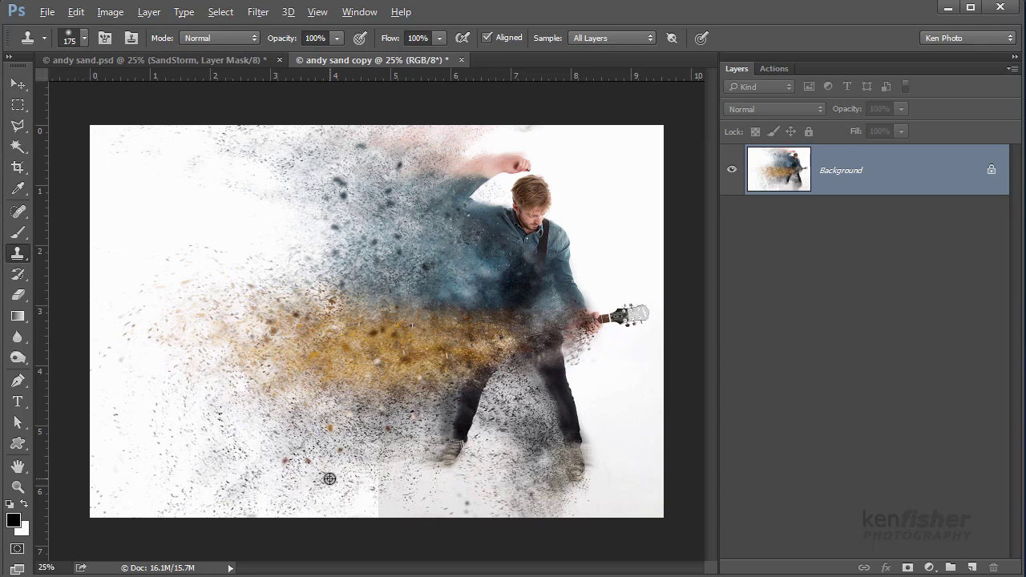
{"action": "left_click", "coordinate": [333, 482], "text": "alt"}
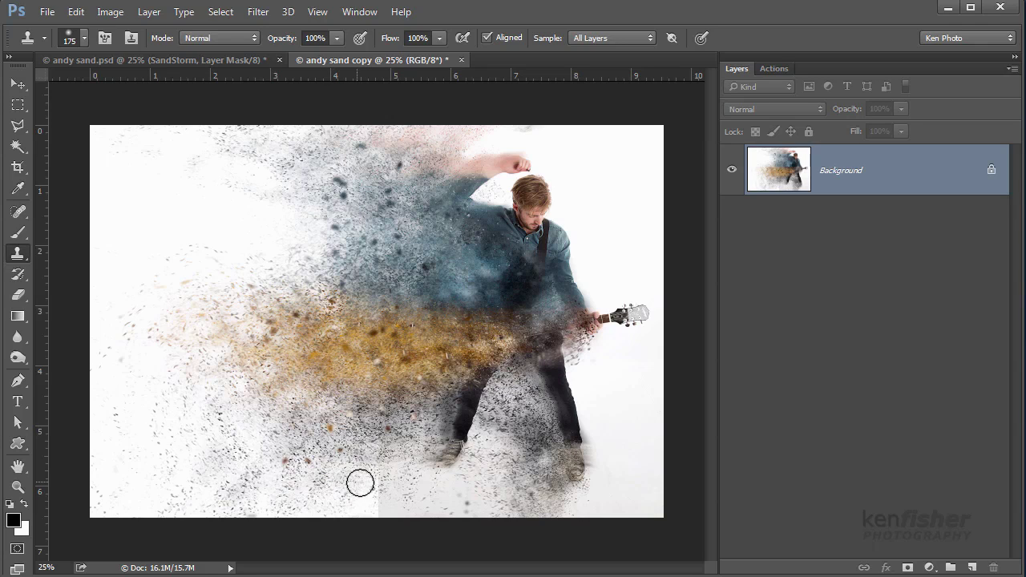
{"action": "mouse_move", "coordinate": [369, 491]}
{"action": "left_mouse_down"}
{"action": "mouse_move", "coordinate": [361, 504]}
{"action": "mouse_move", "coordinate": [380, 489]}
{"action": "left_mouse_up"}
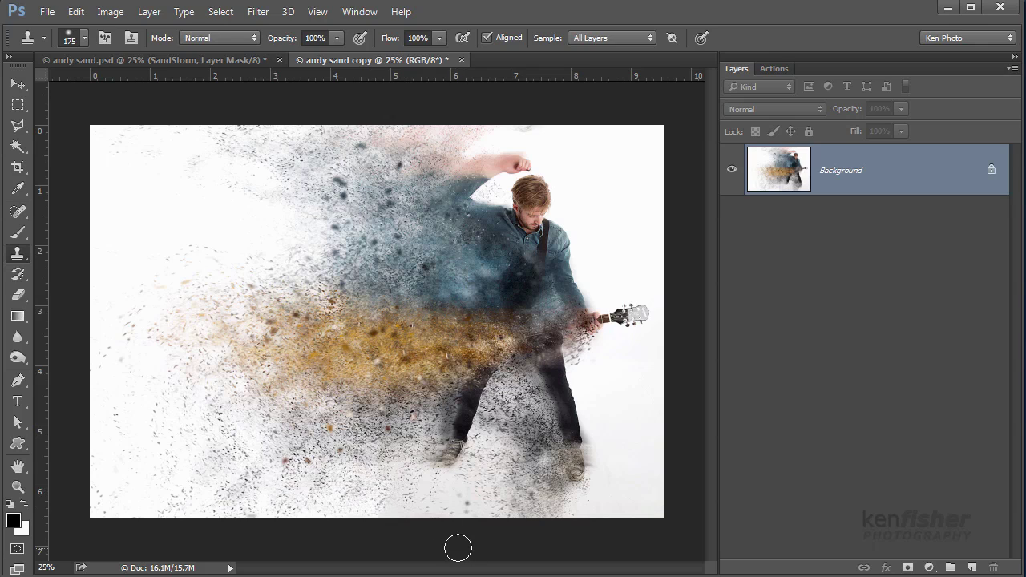